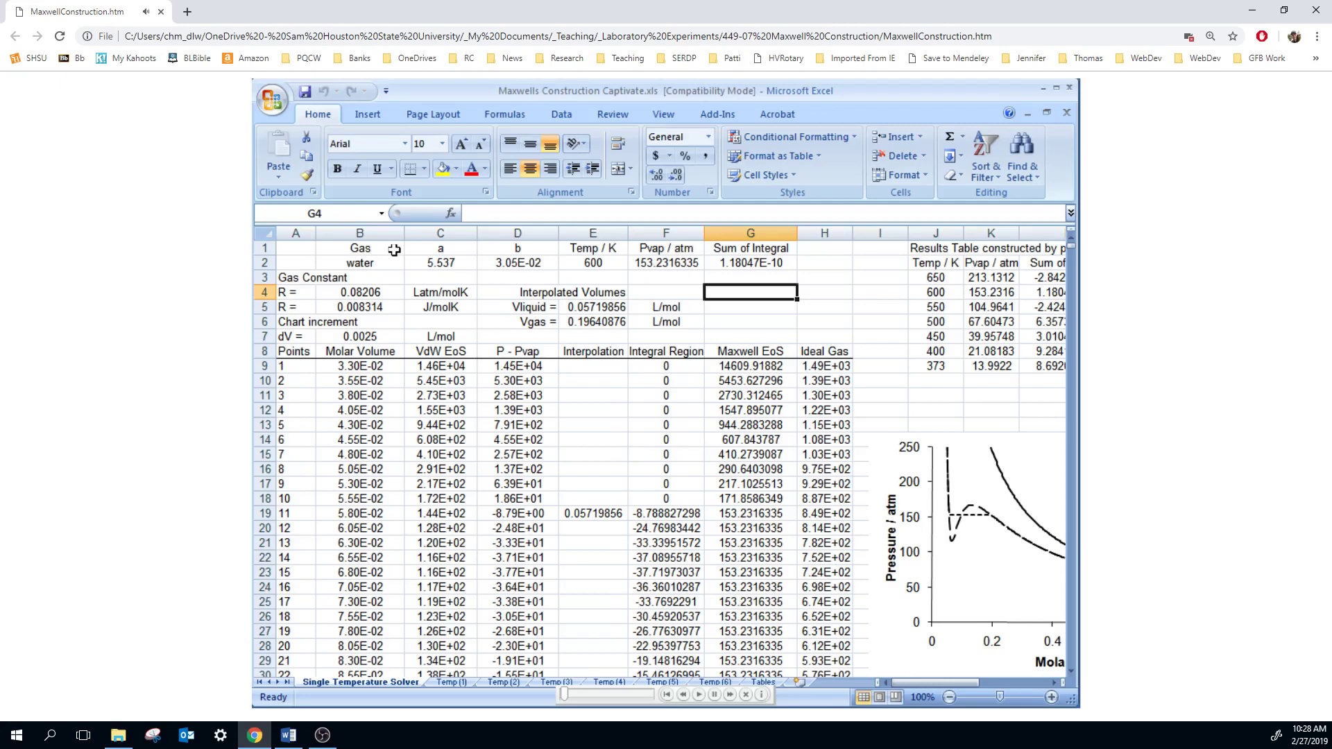
- Review the gas's van der Waals constants, the R values and the point column down to row 2009
left_click_drag(395, 250, 486, 262)
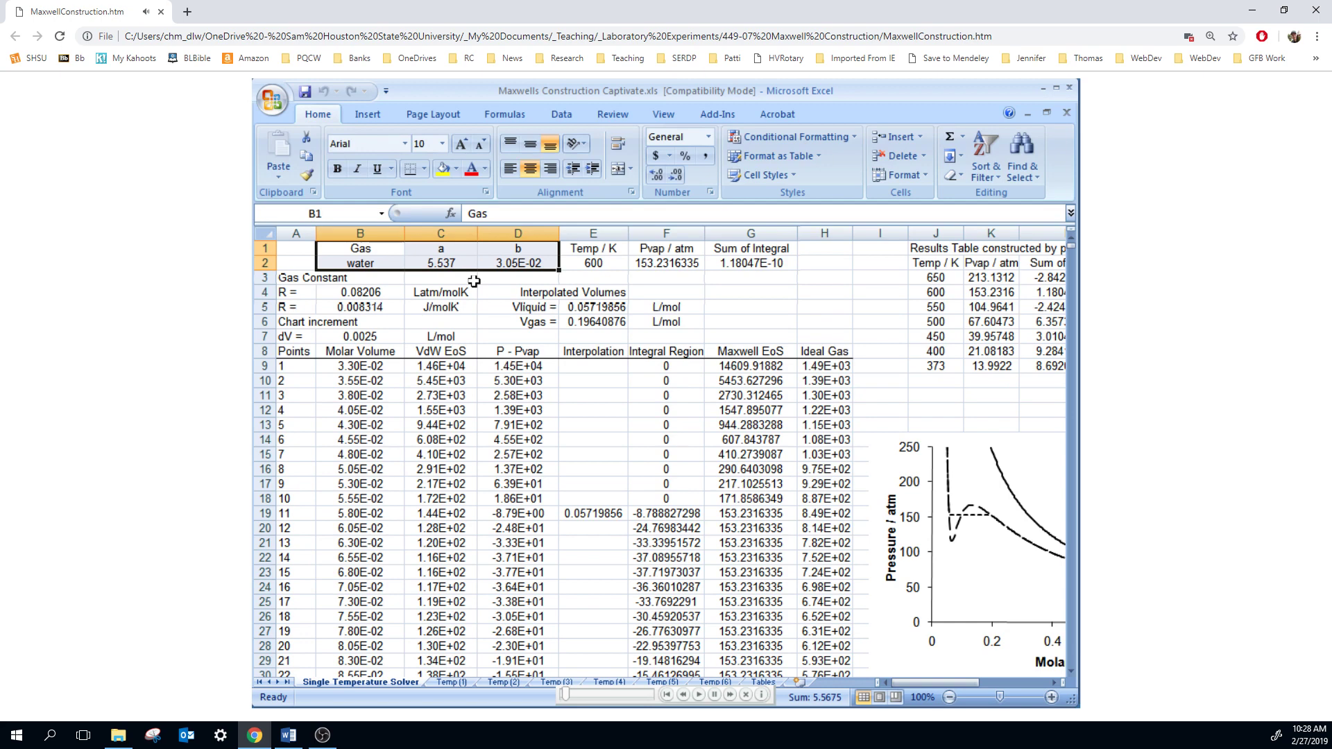
left_click_drag(310, 279, 345, 303)
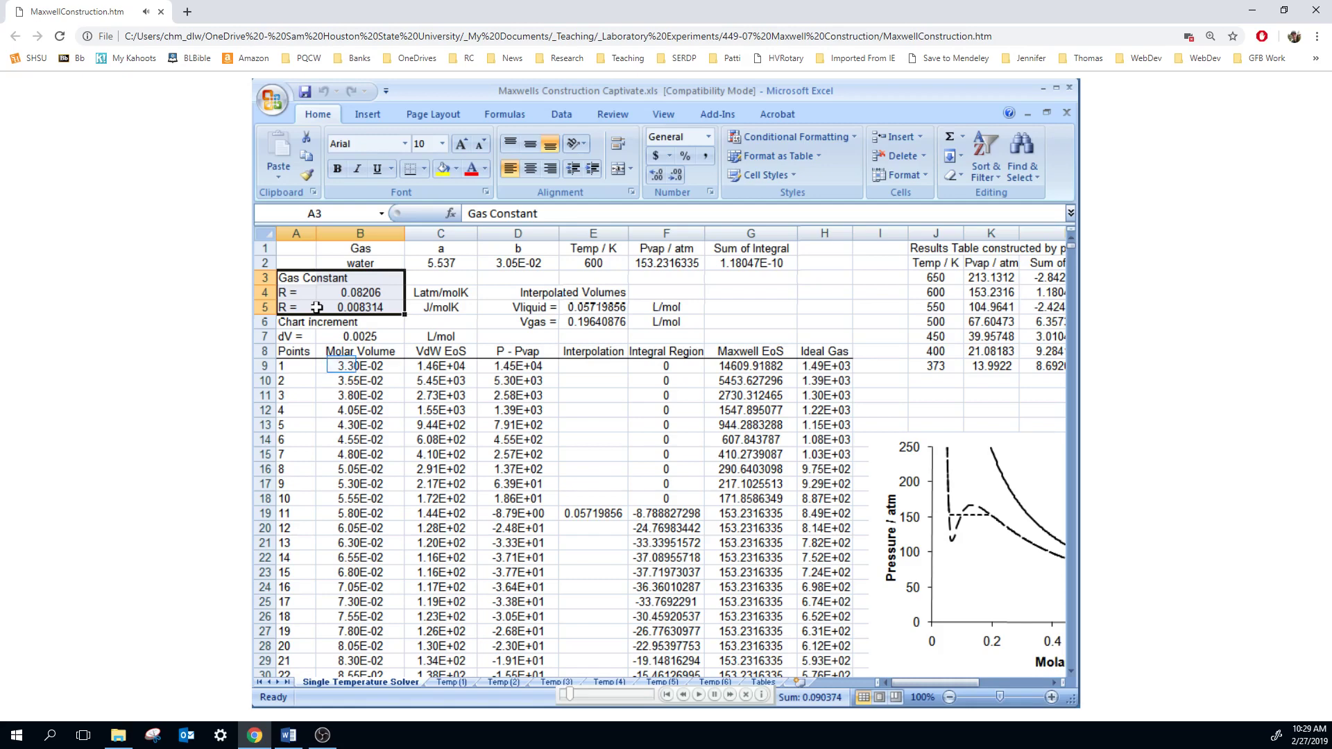
left_click(341, 364)
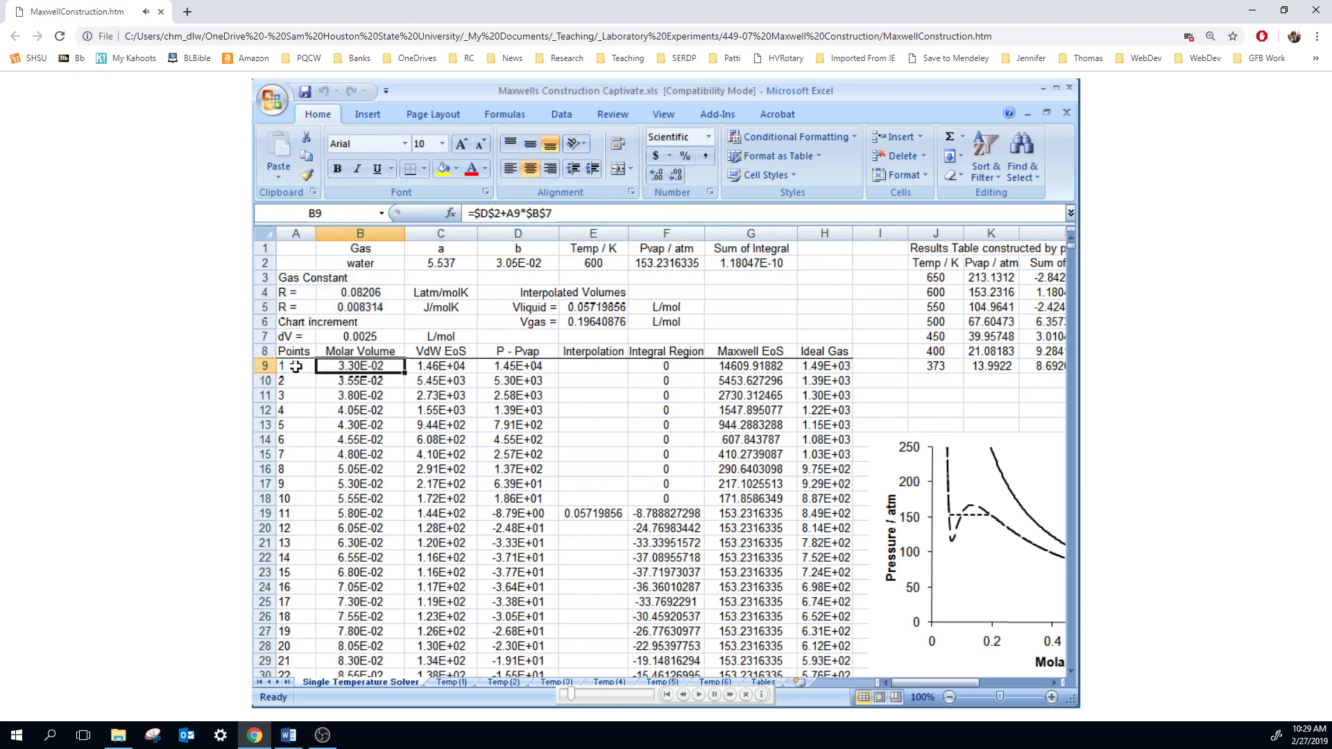
left_click(296, 367)
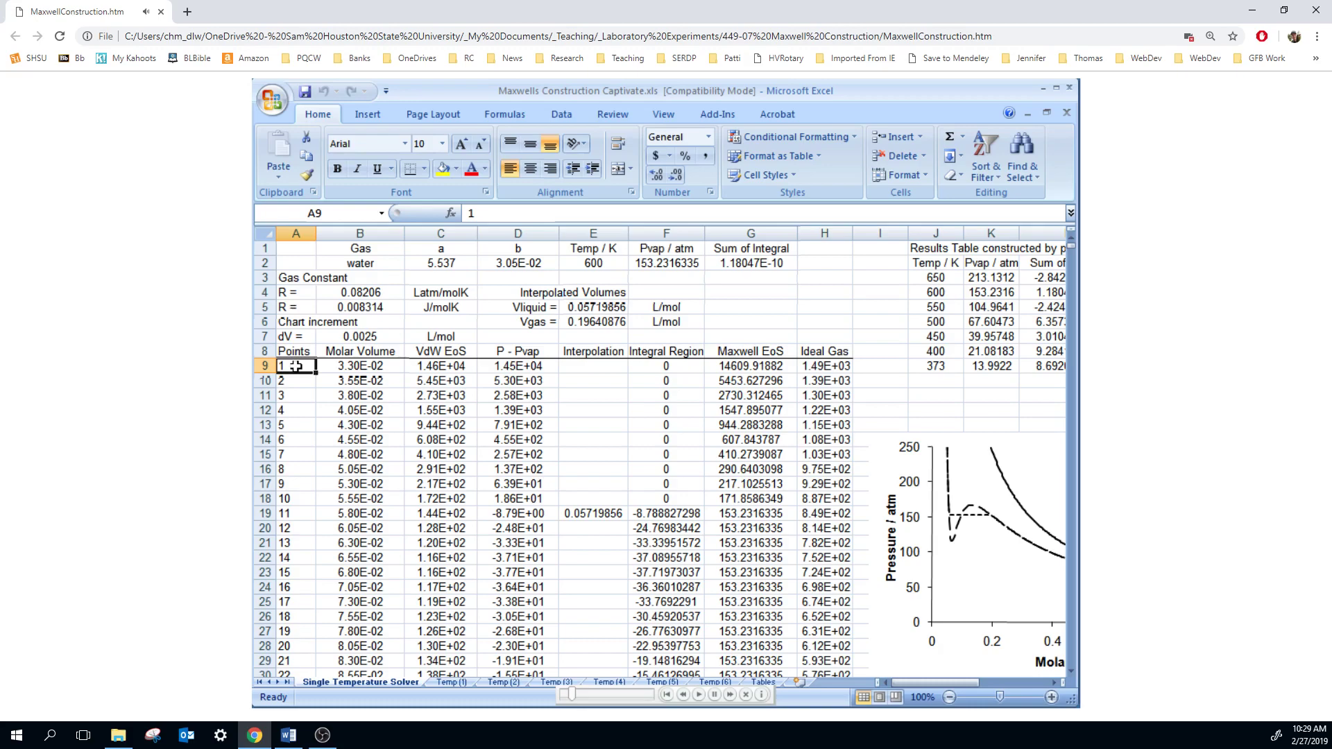
key("ctrl+Down")
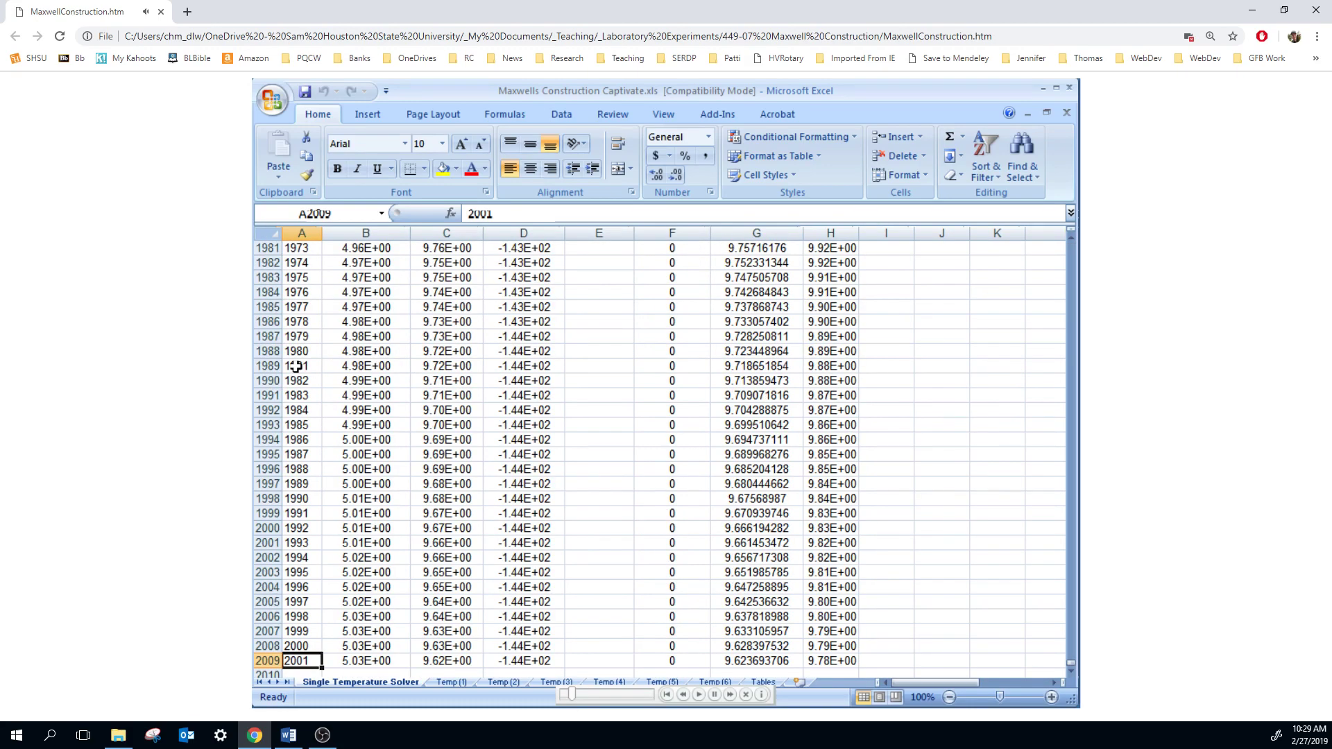
key("ctrl+Up")
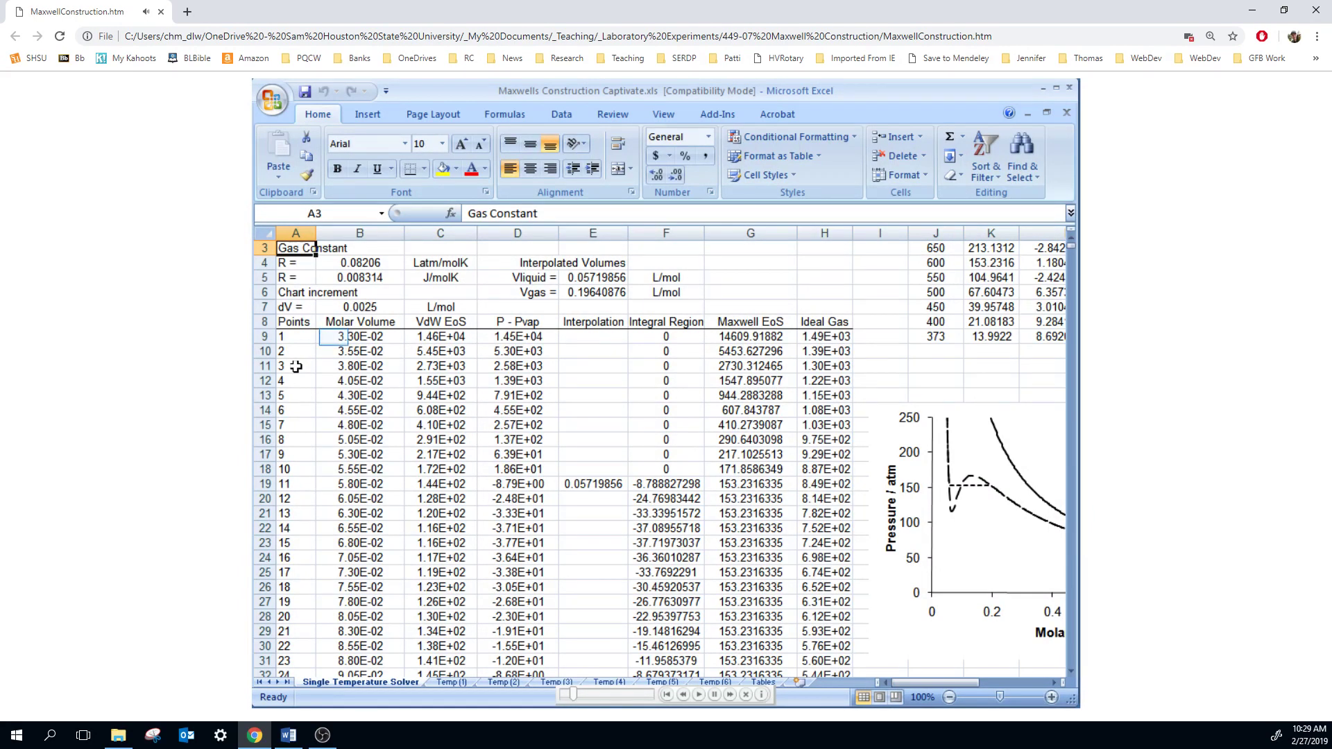
- Inspect the molar volume formula in B9 and the van der Waals pressure formula in C9
left_click(333, 337)
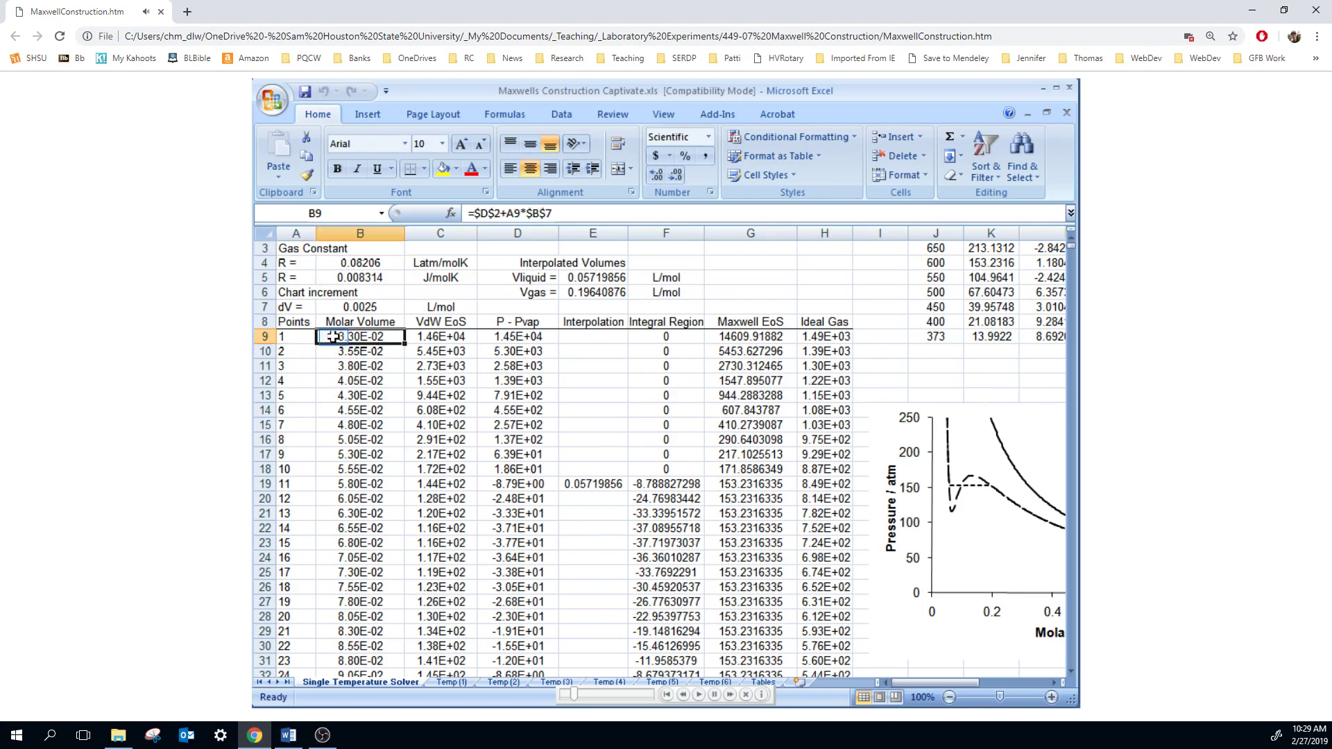
double_click(333, 336)
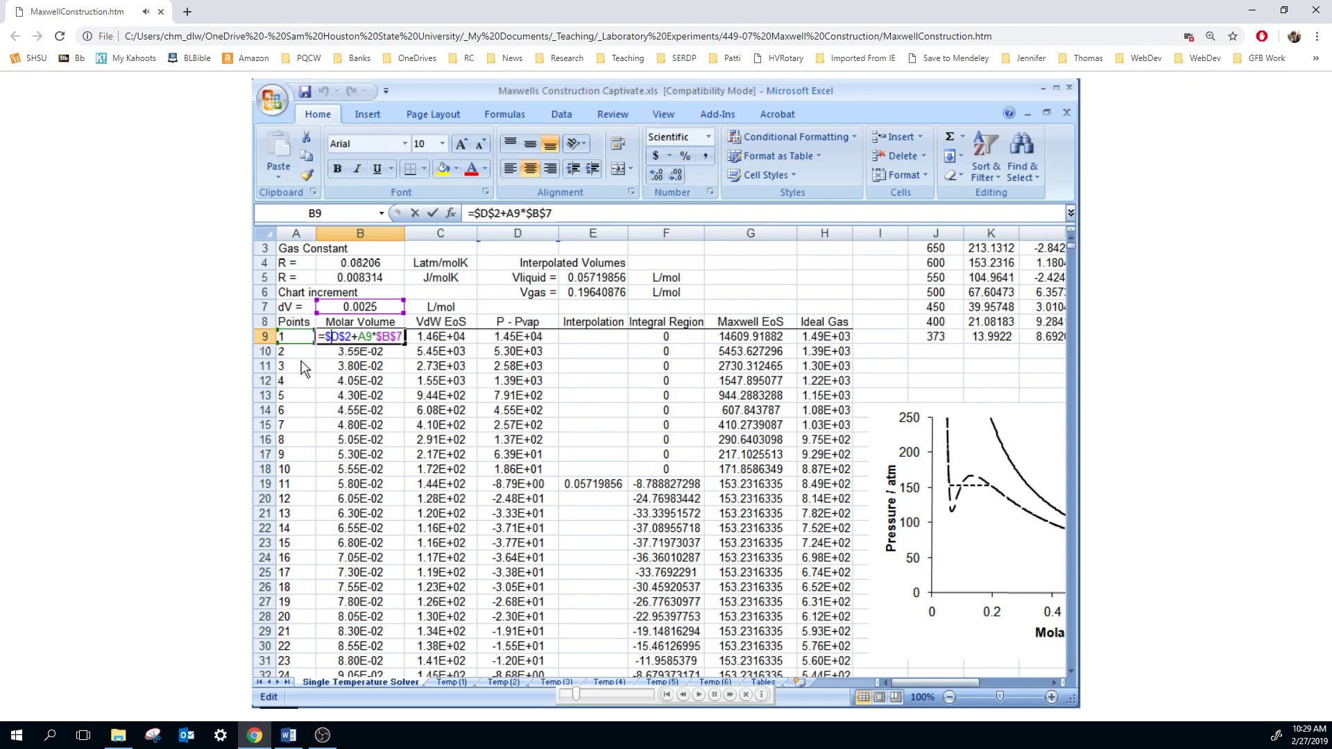
key("Escape")
scroll(302, 367, "up", 1)
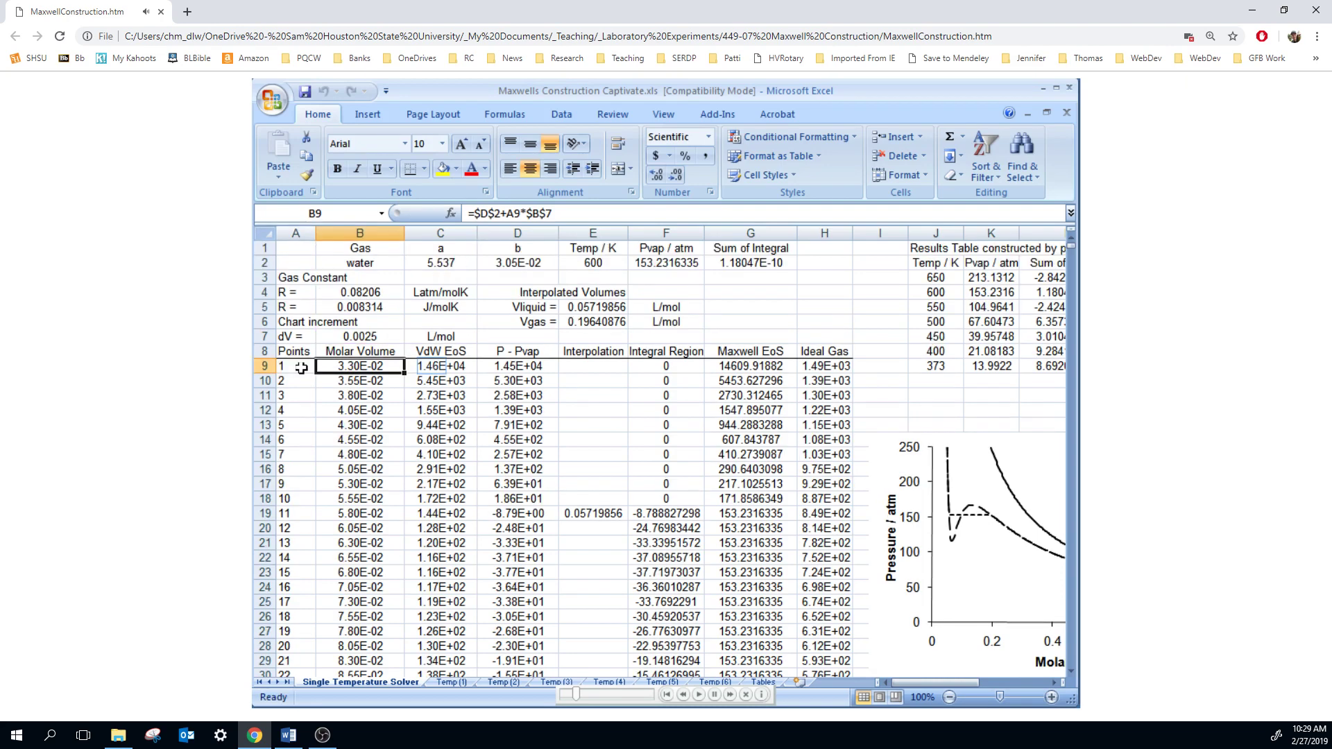
left_click(431, 366)
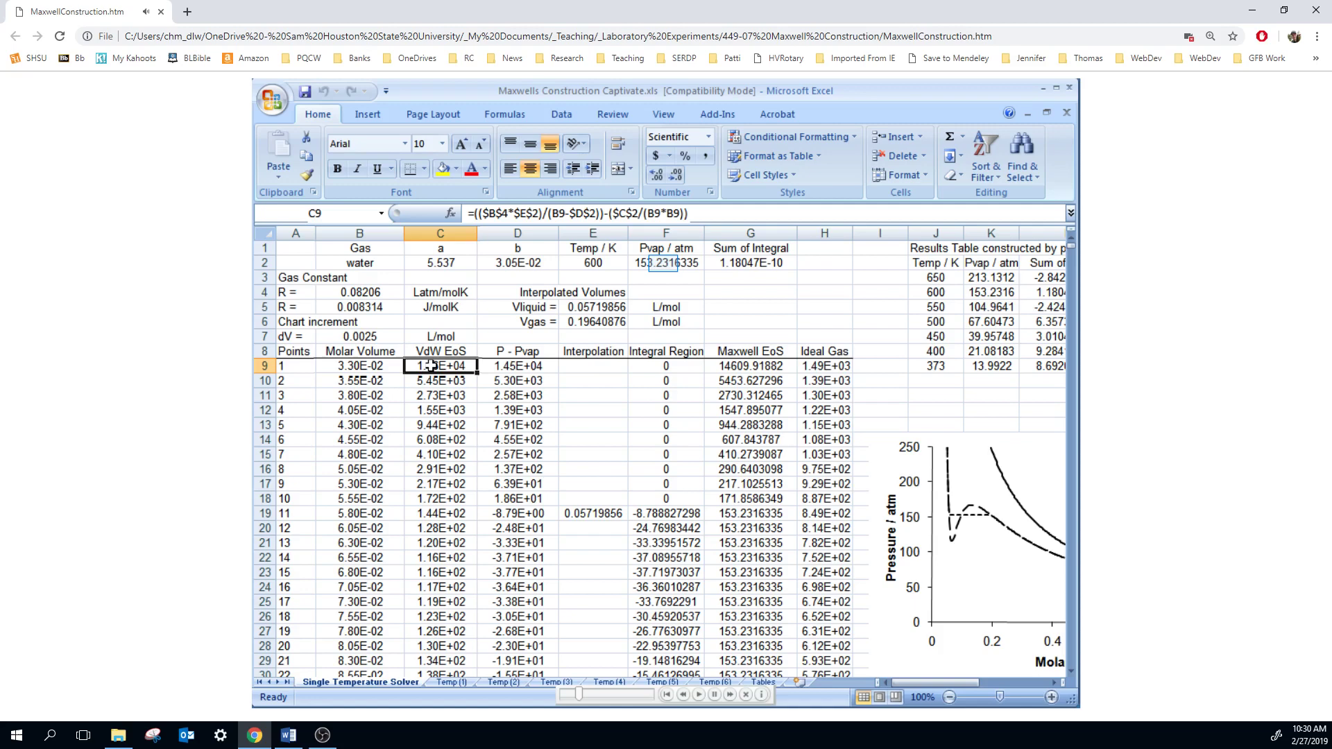
- Enter 150 atm as the vapour pressure guess in F2
left_click(663, 264)
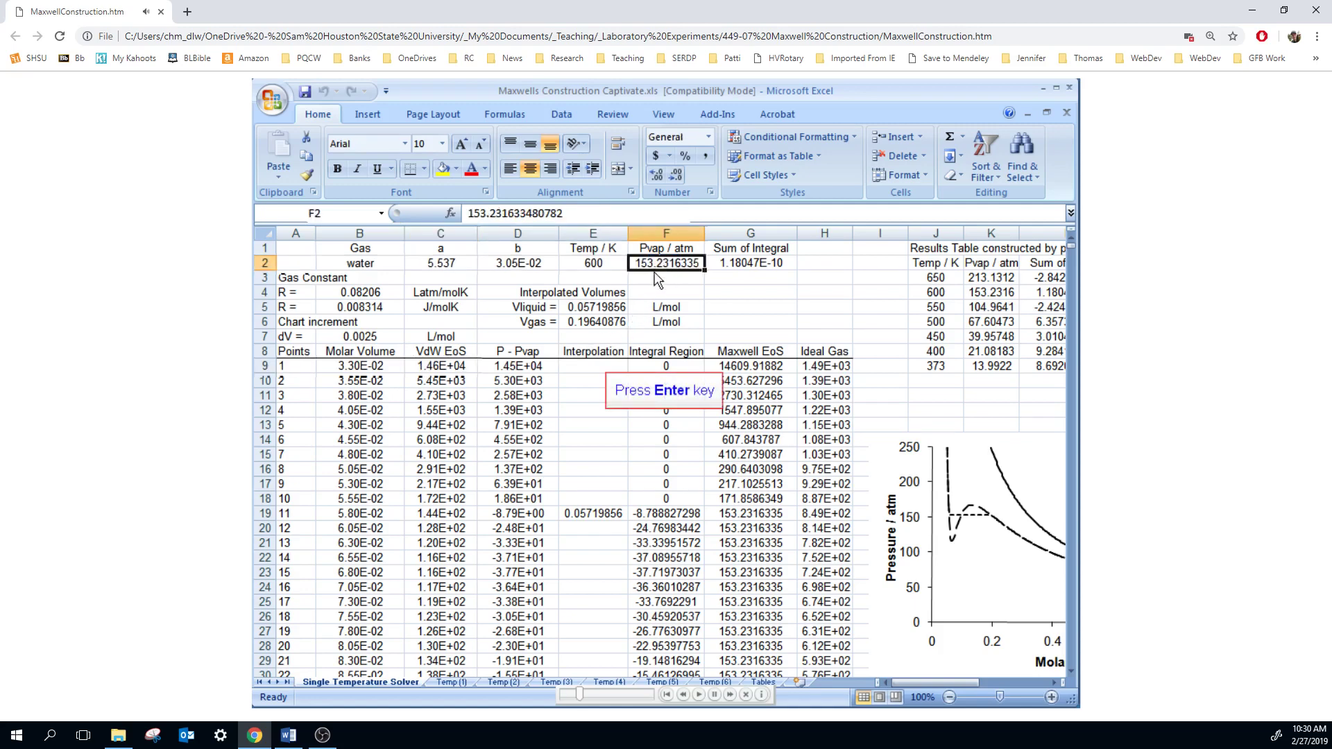
key("Return")
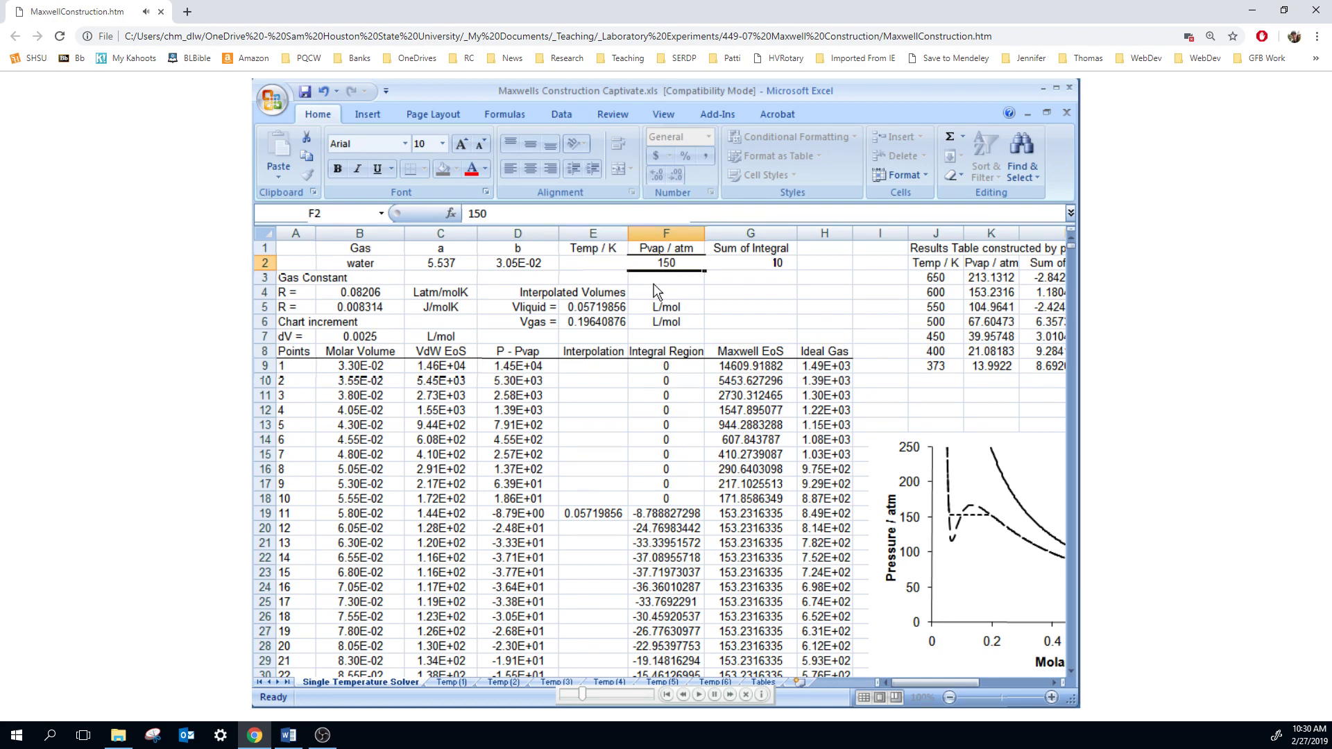
key("Return")
scroll(1053, 684, "right", 5)
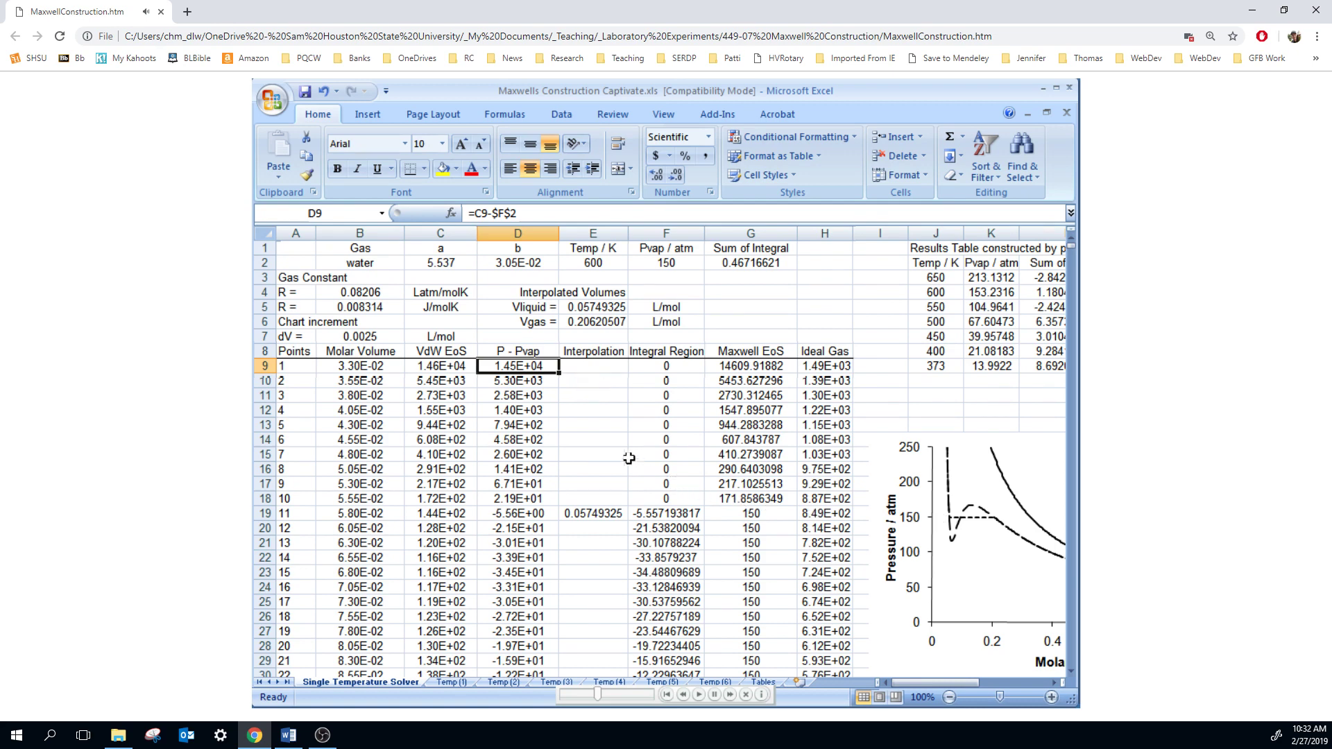
left_click(589, 382)
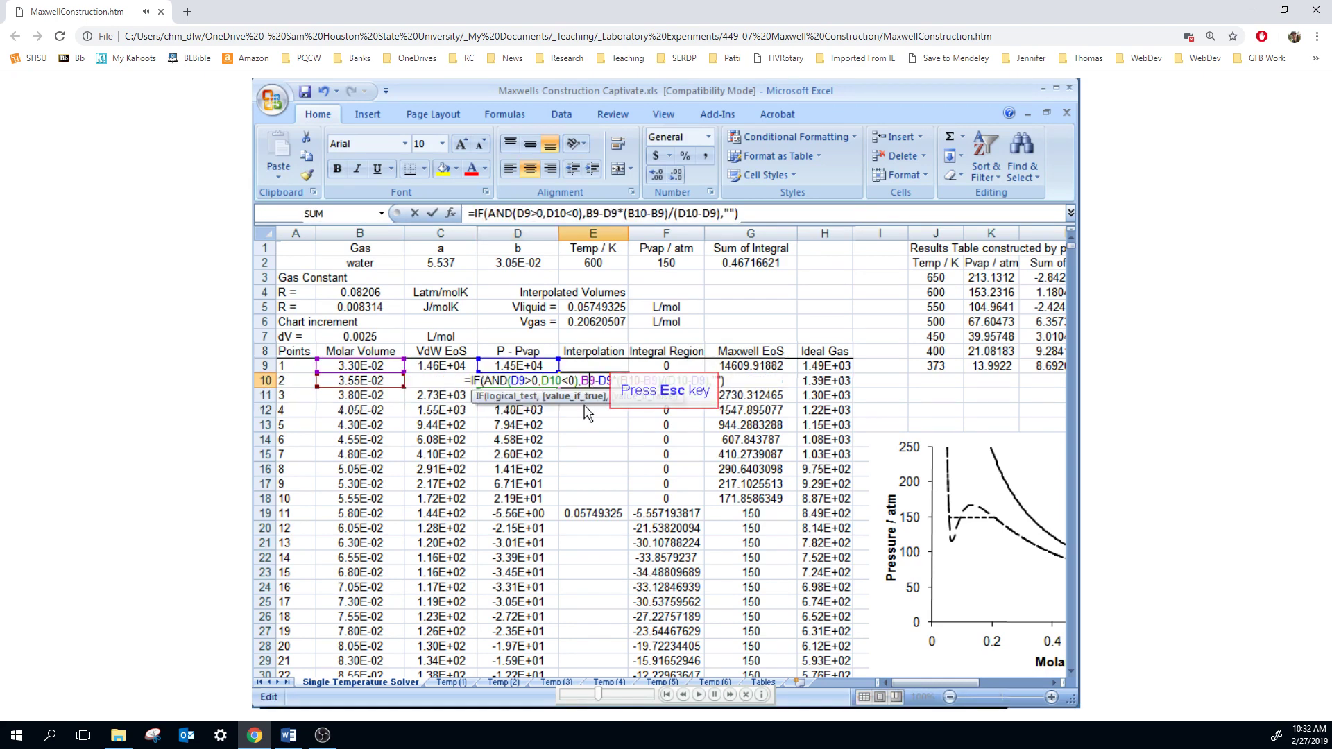
key("Escape")
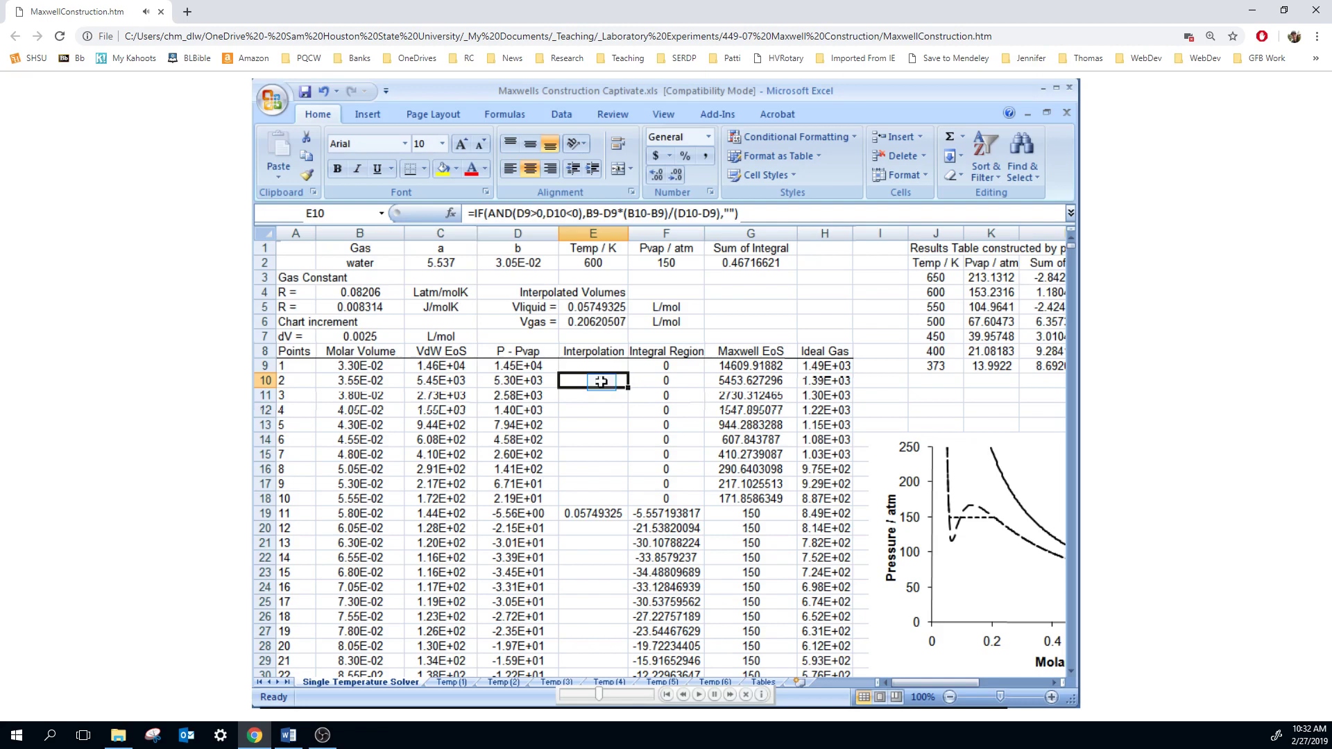
left_click(762, 216)
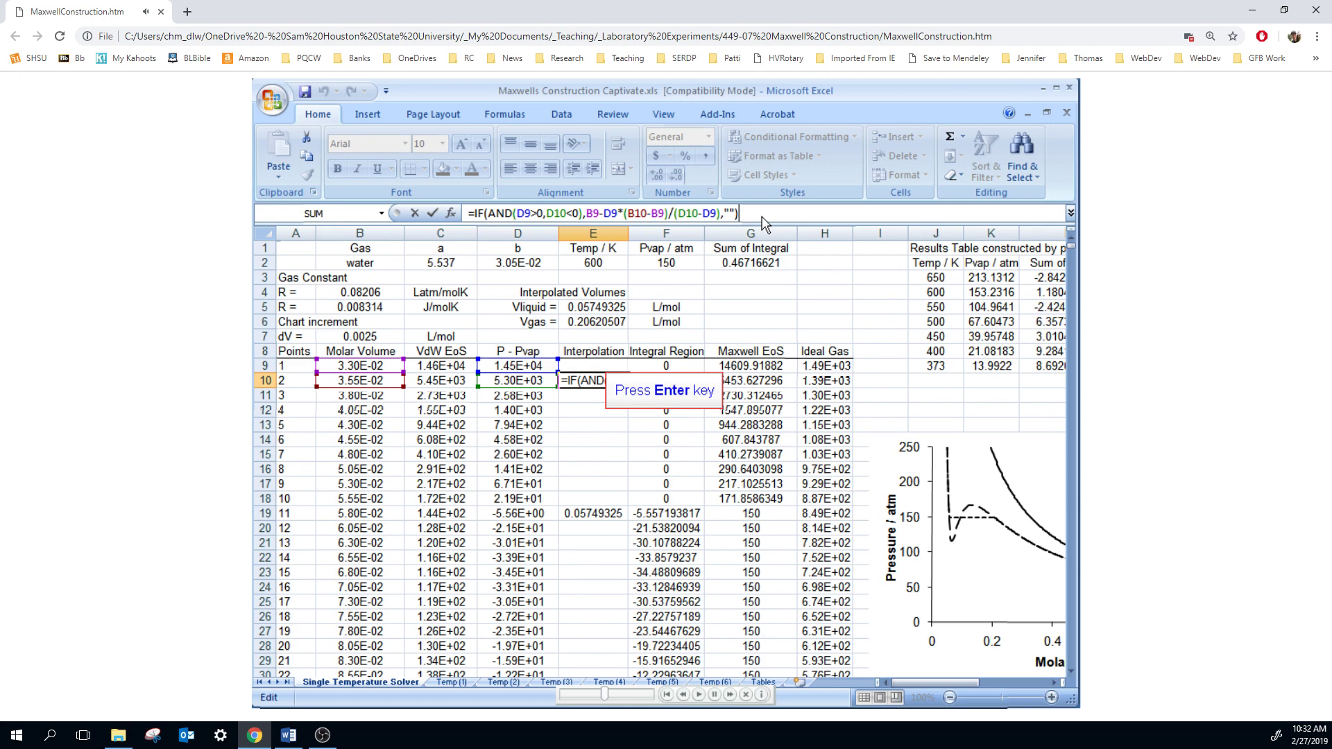
key("Return")
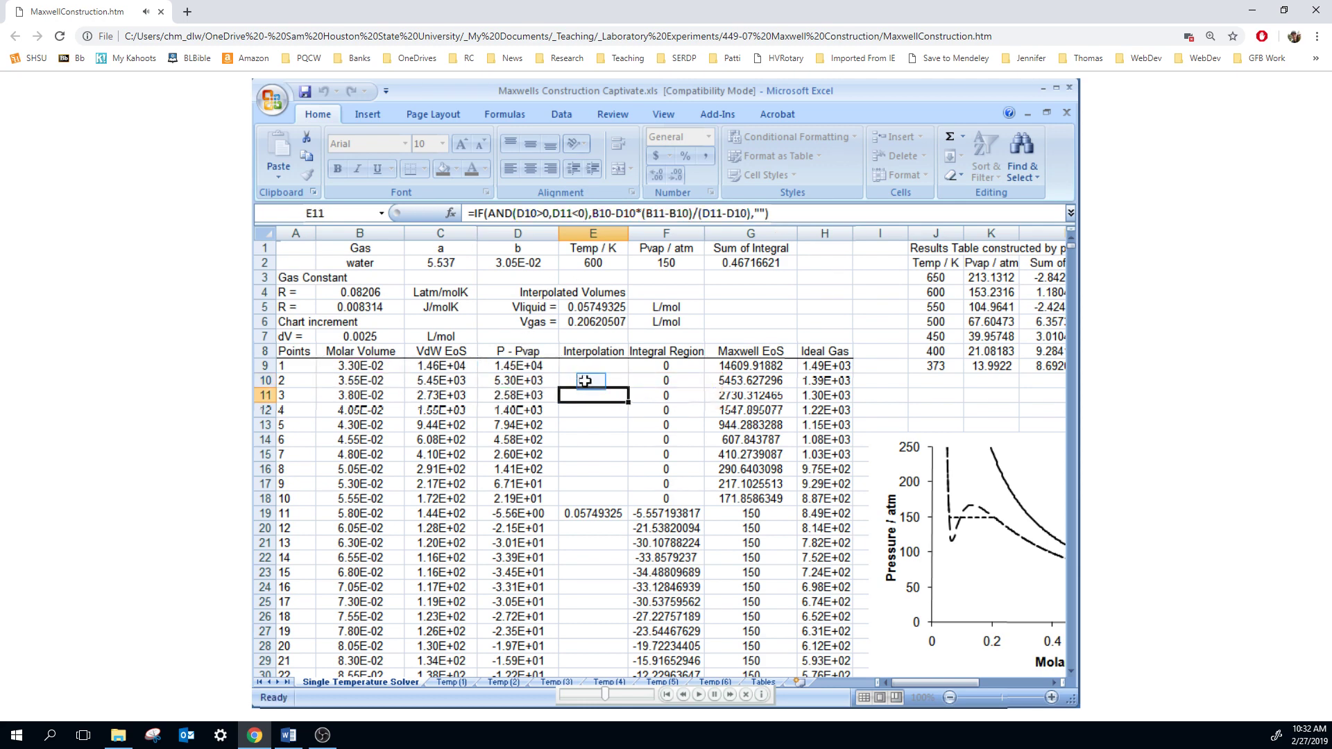
left_click(590, 381)
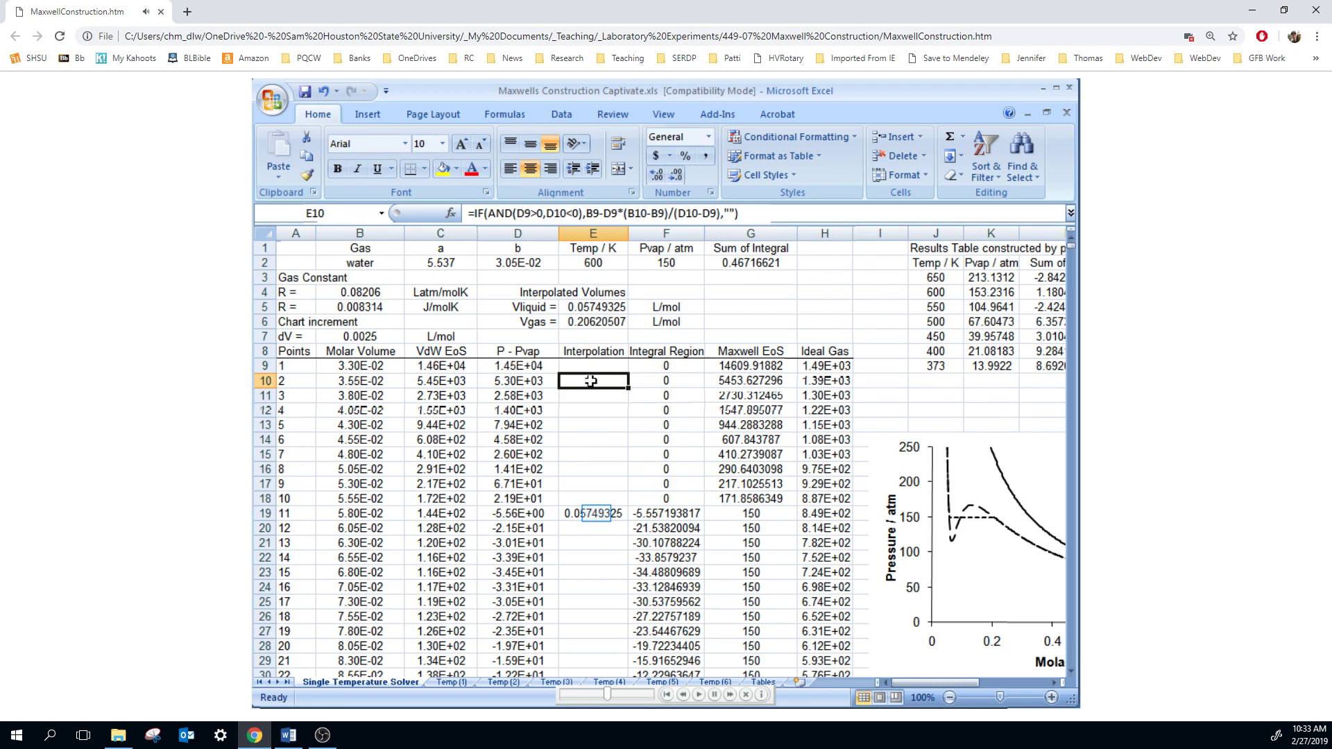
left_click(597, 517)
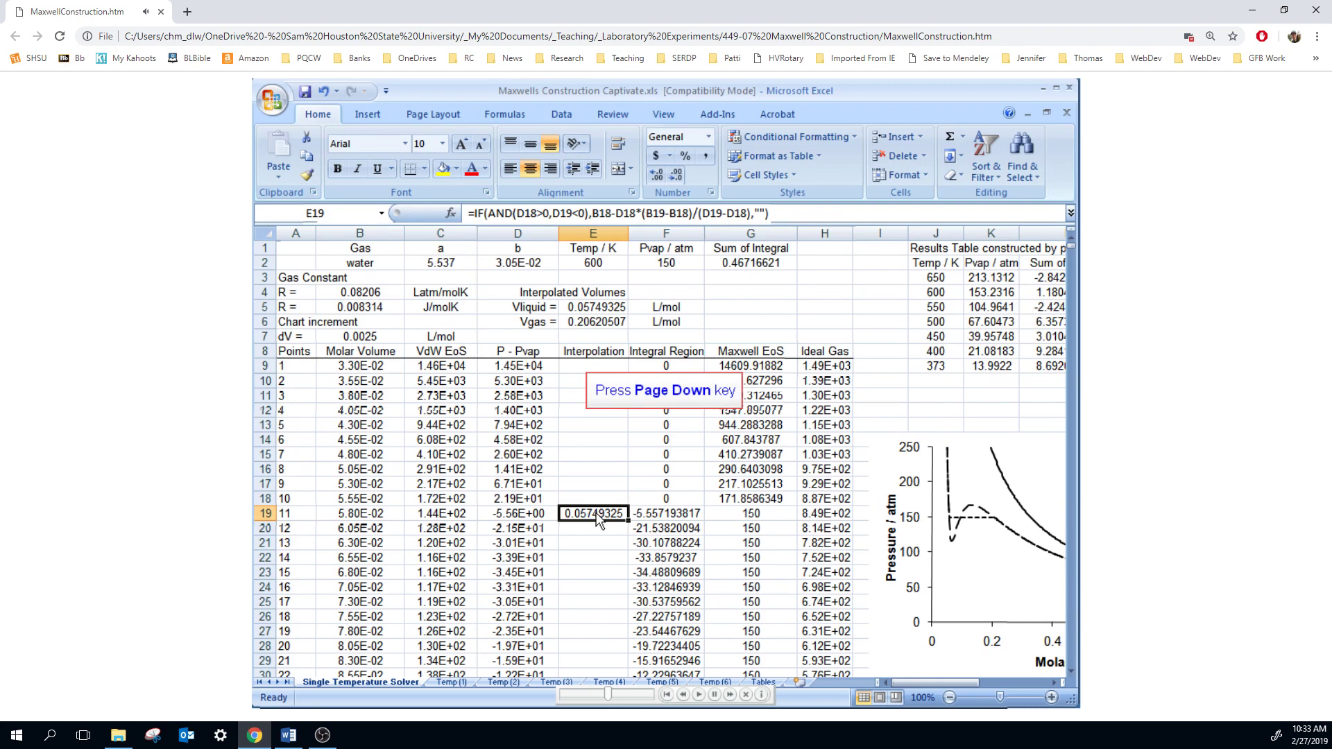
key("Page_Down")
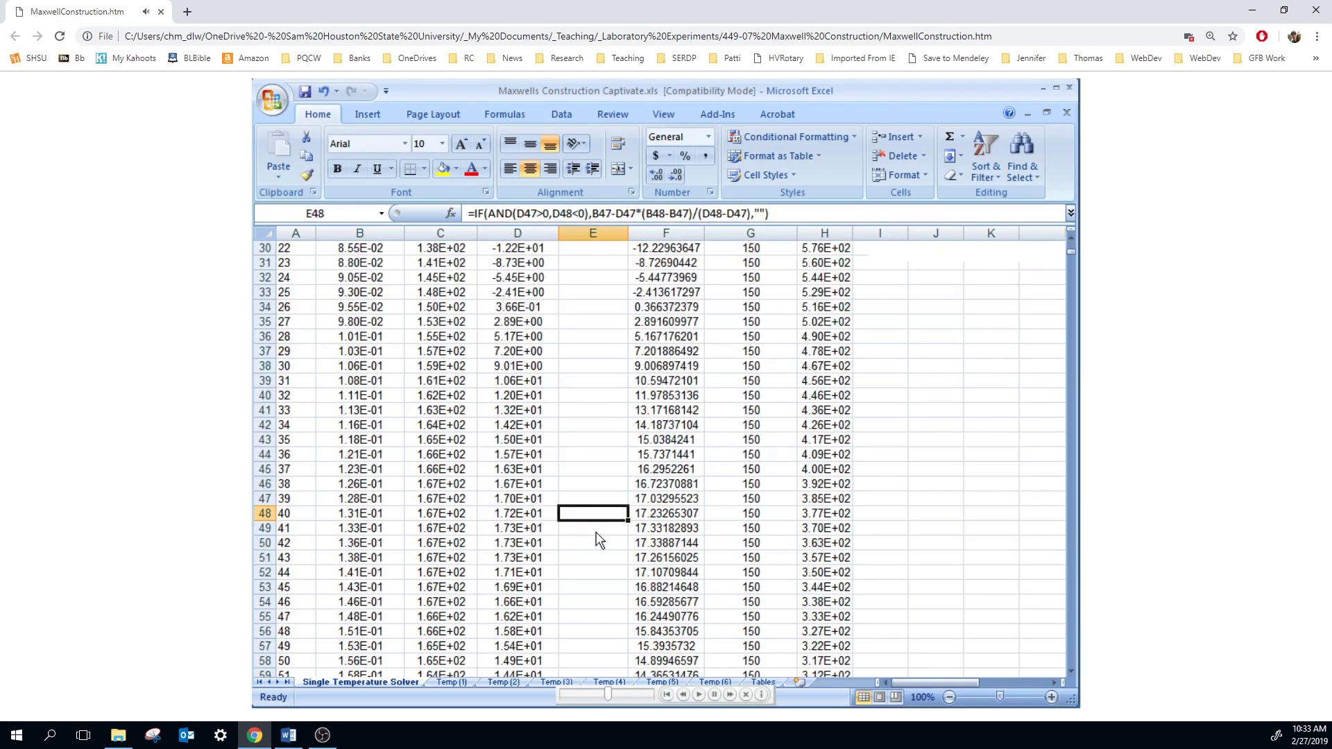
key("Page_Down")
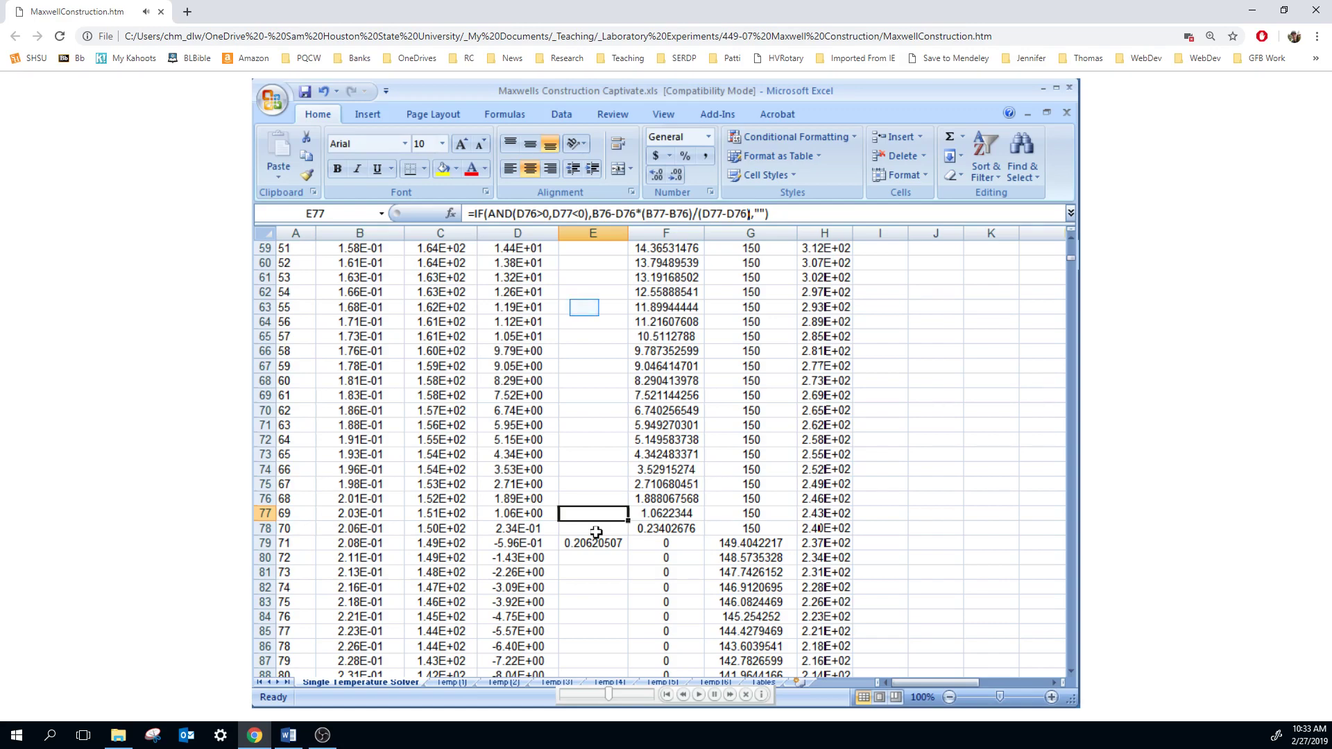
key("ctrl+Home")
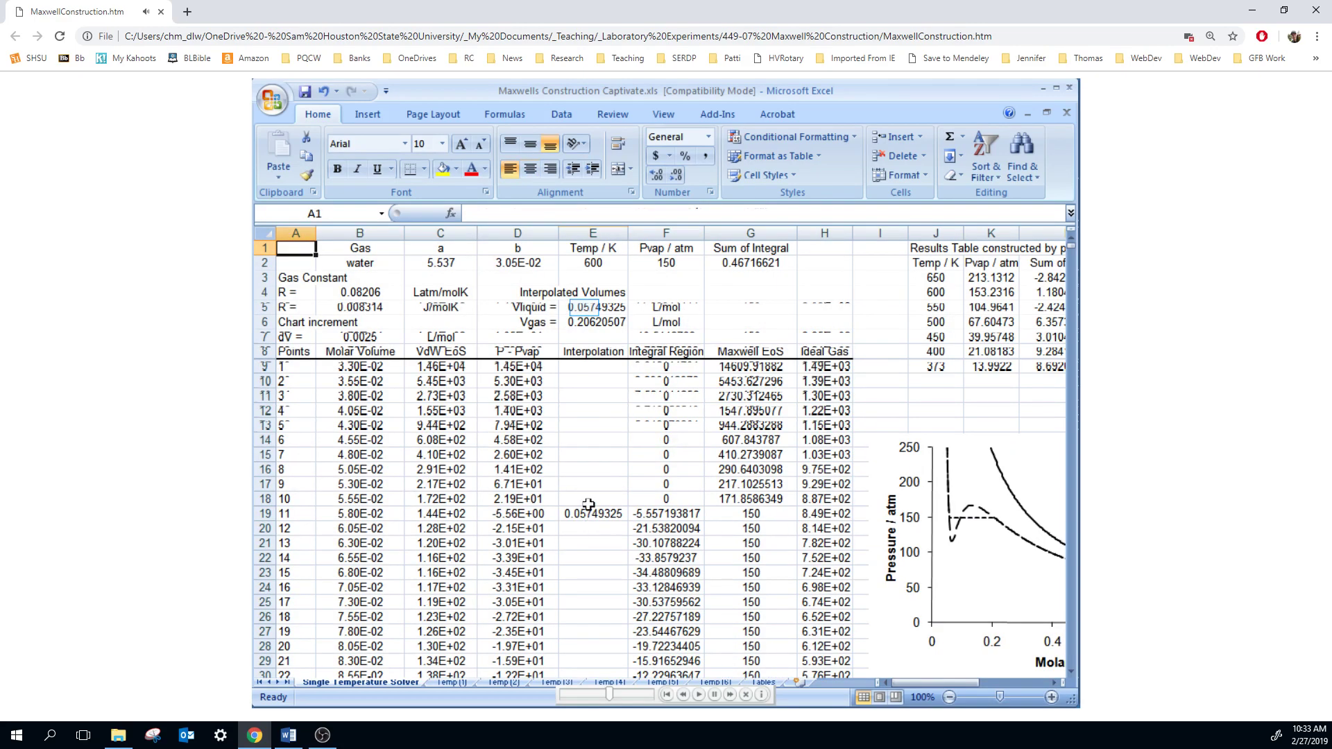
left_click(584, 307)
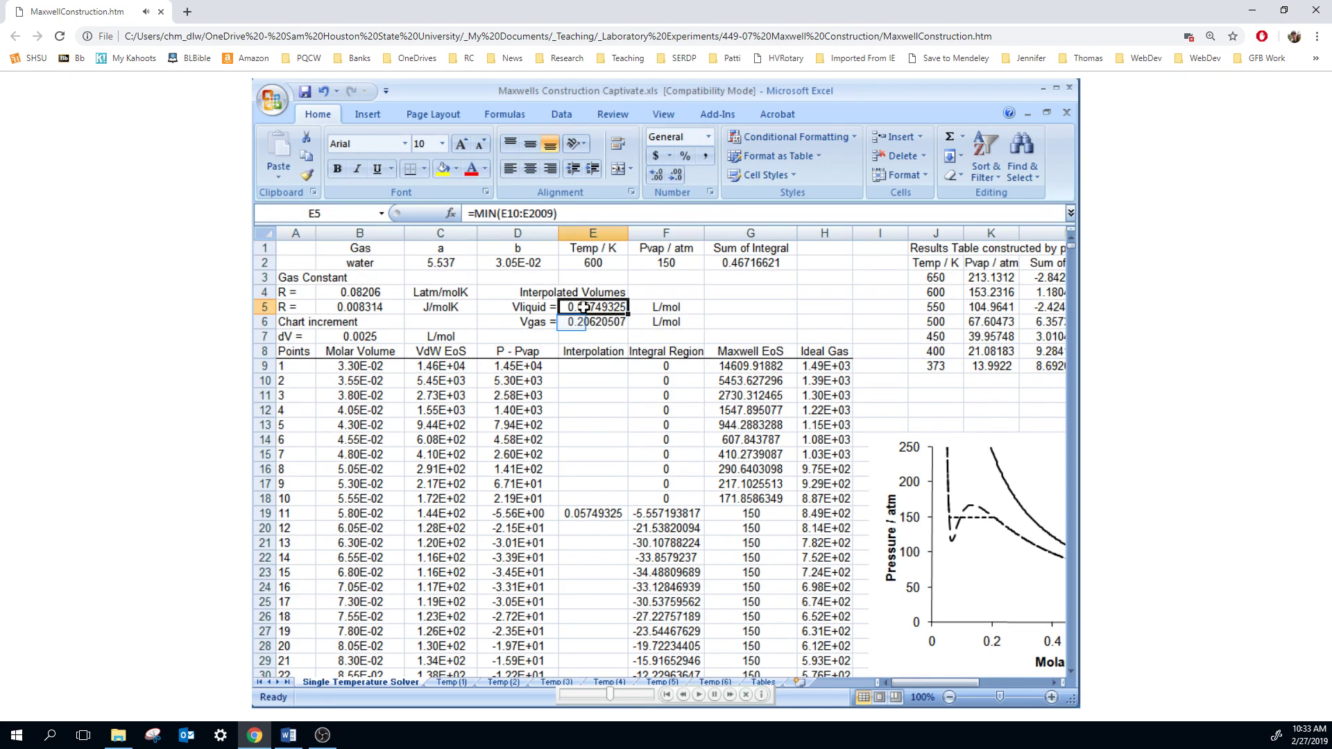
left_click(570, 321)
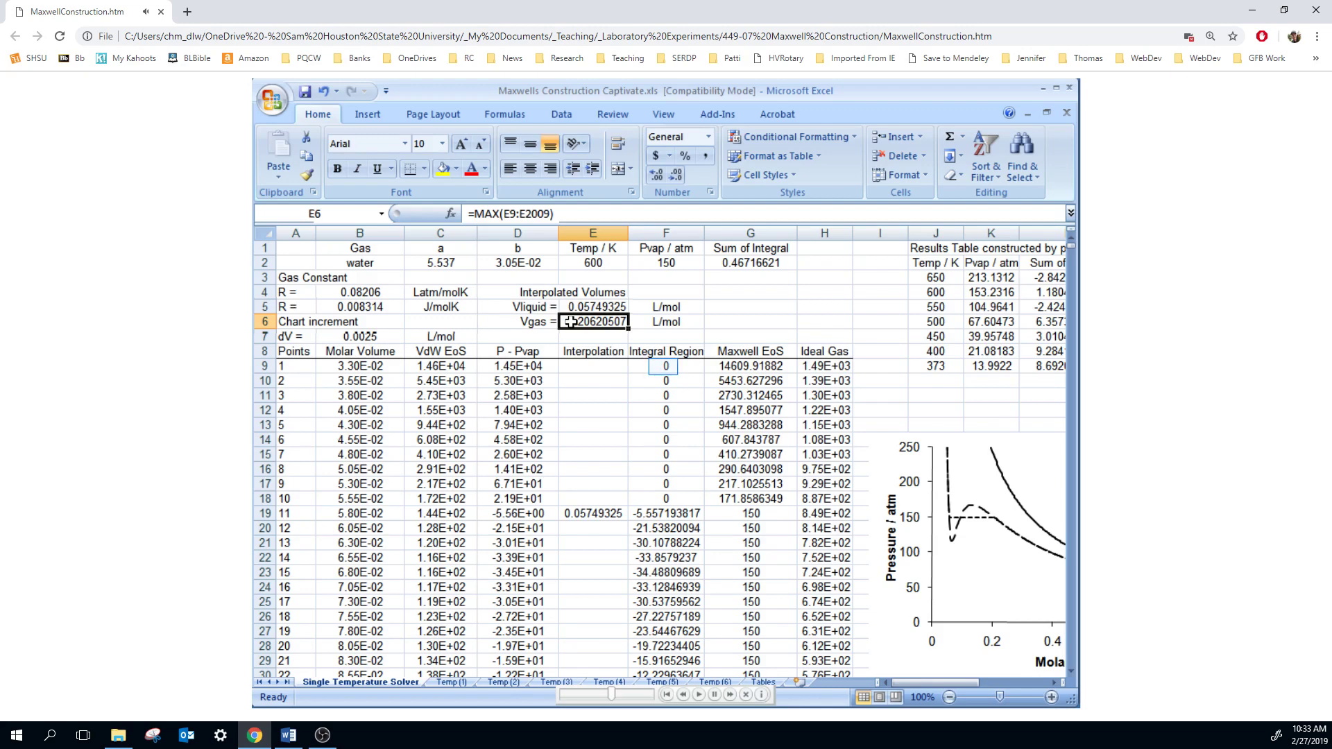
left_click(662, 365)
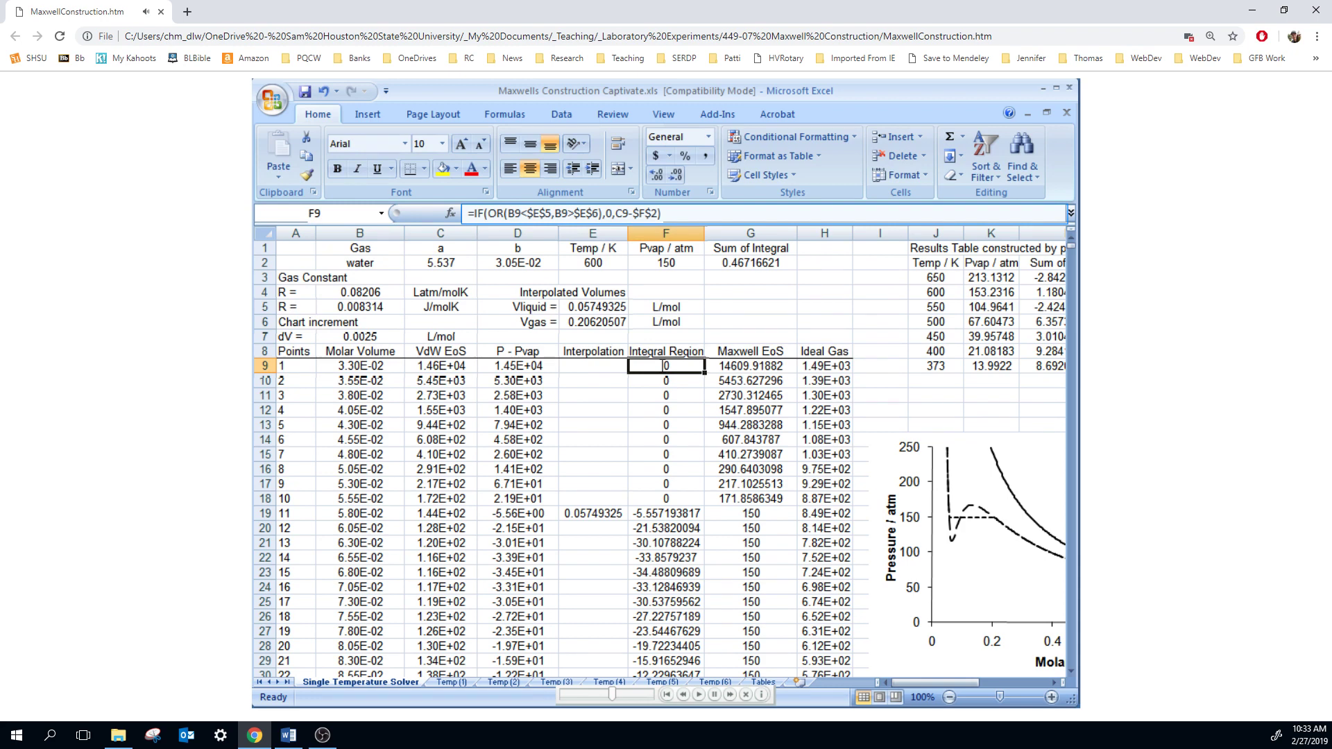
left_click(690, 219)
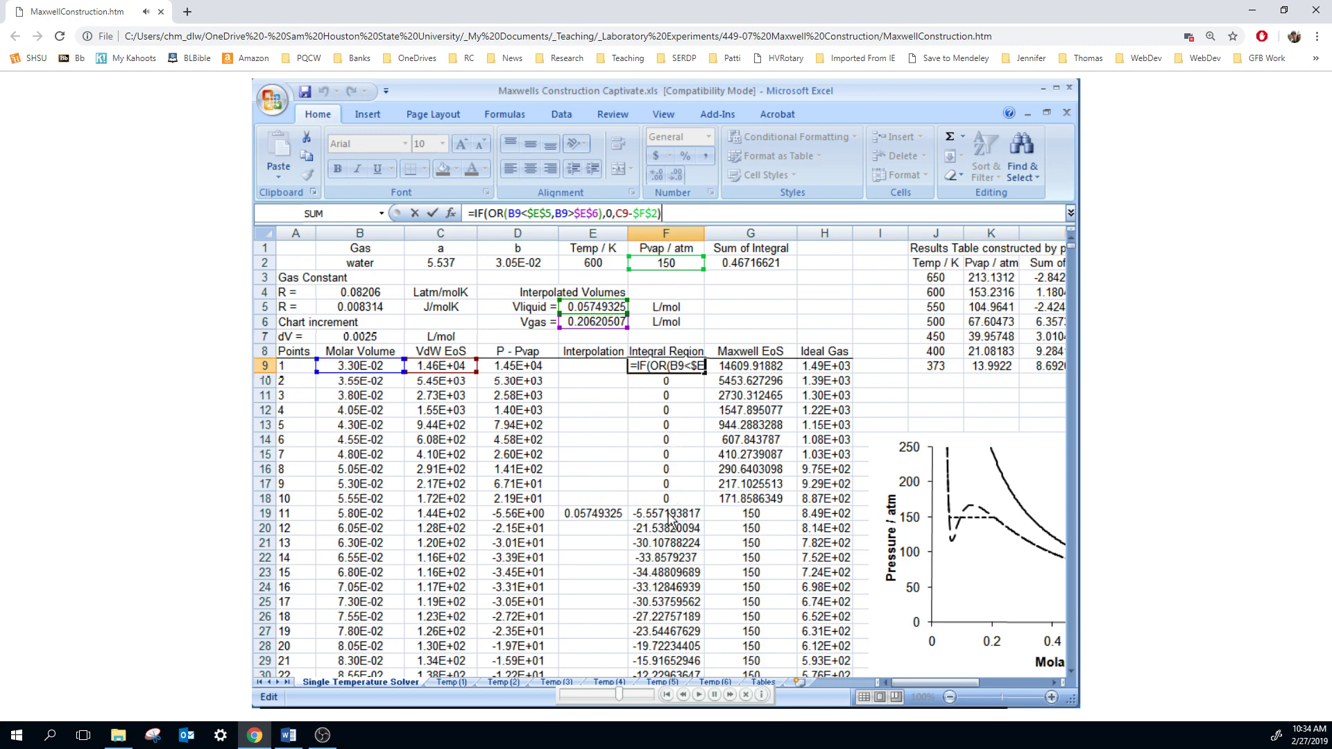
key("Escape")
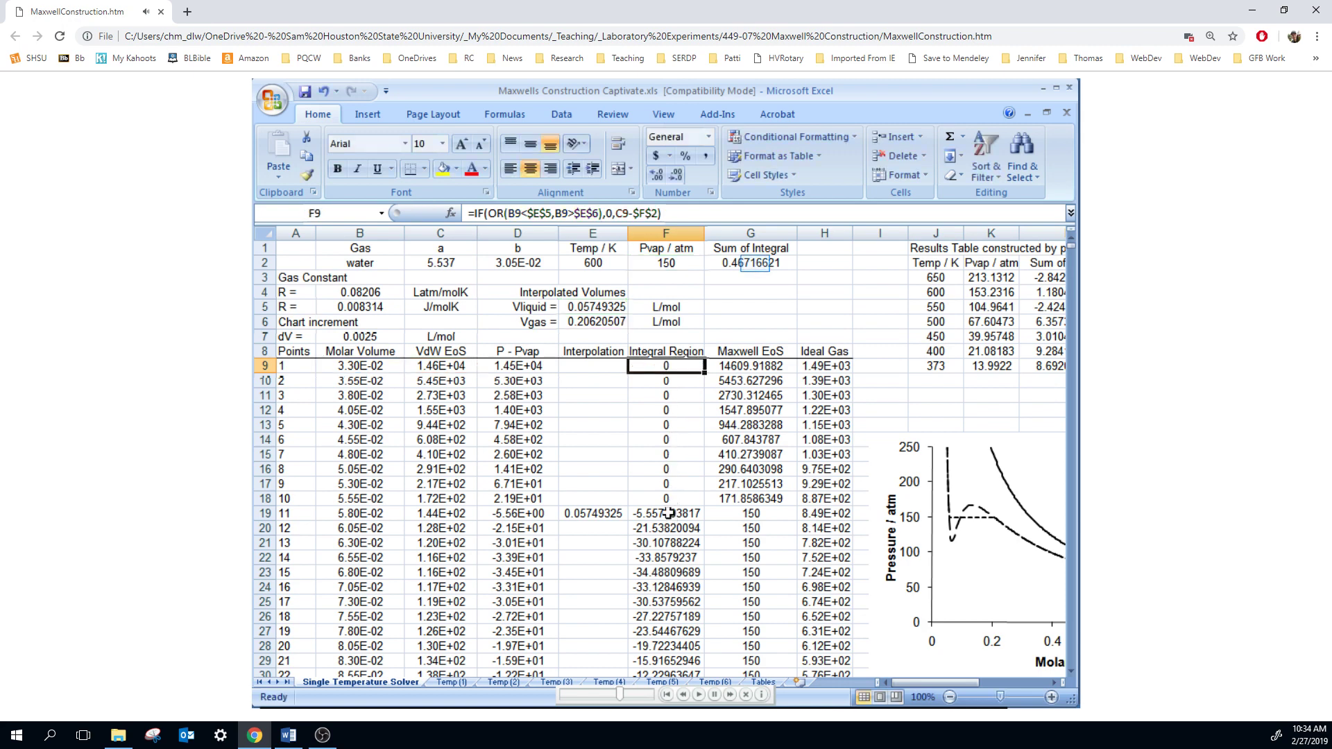
left_click(754, 263)
left_click(740, 220)
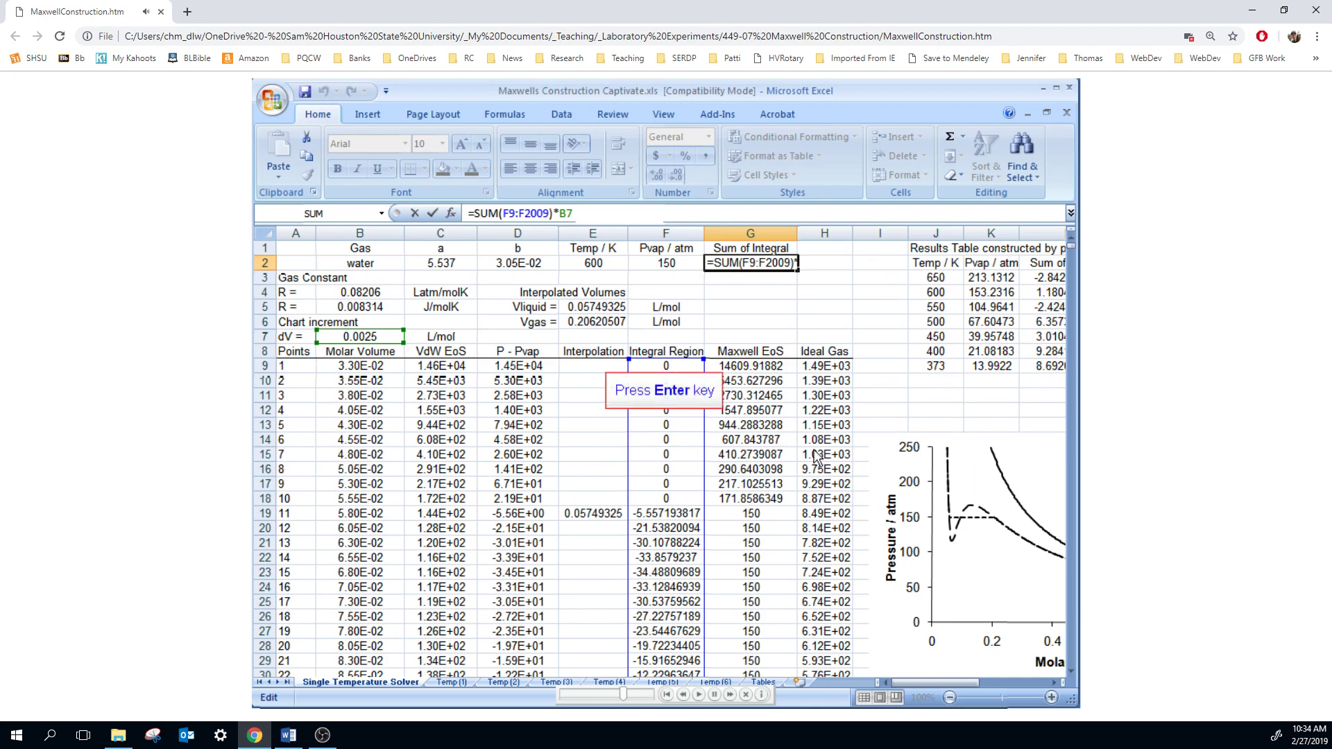
key("Return")
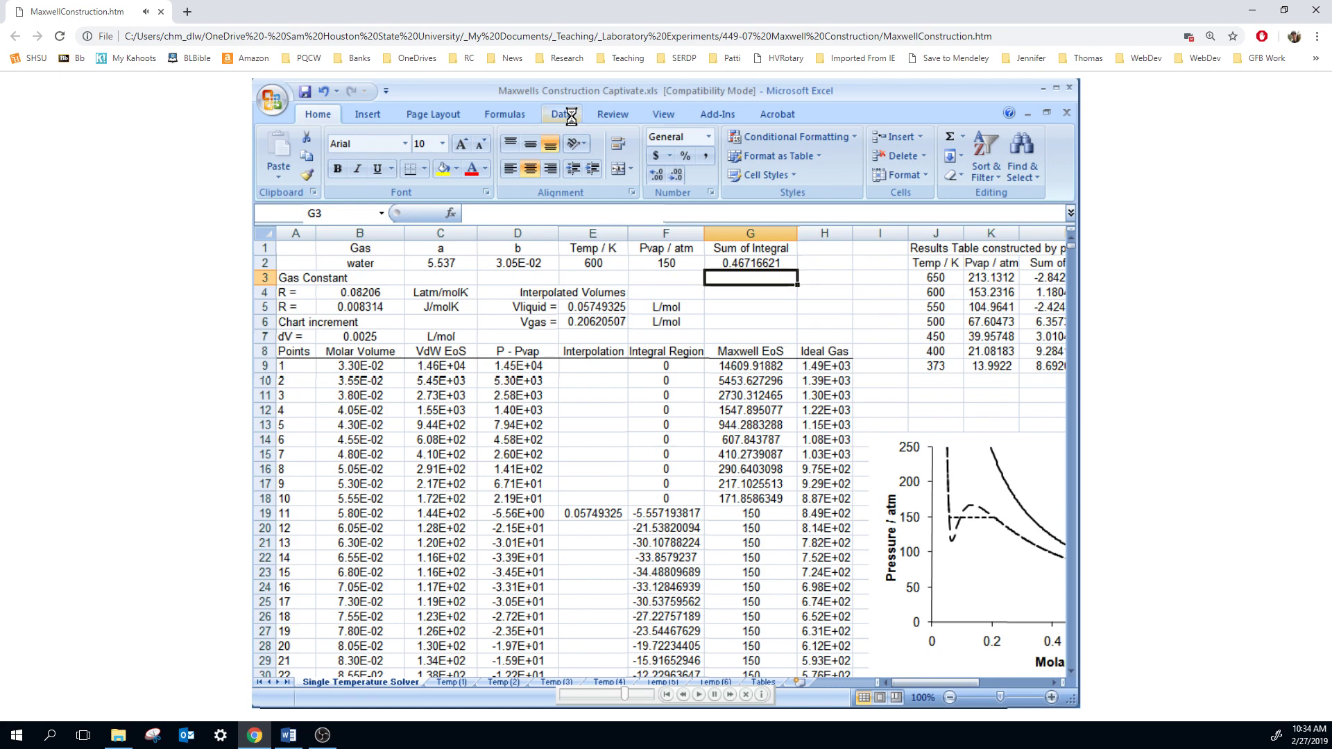
- Solve the sheet at 500 K with Solver, then select the results from 500 K down to 373 K
left_click(571, 117)
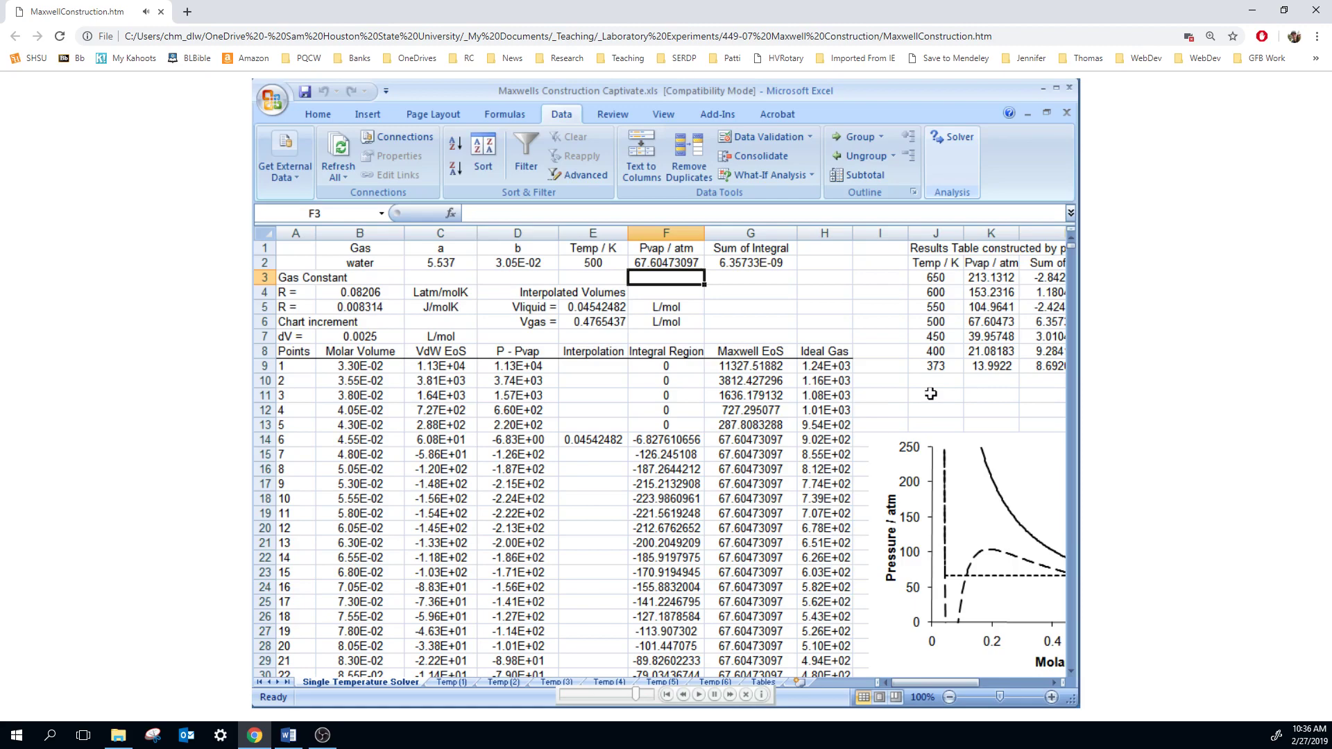
left_click_drag(952, 367, 984, 277)
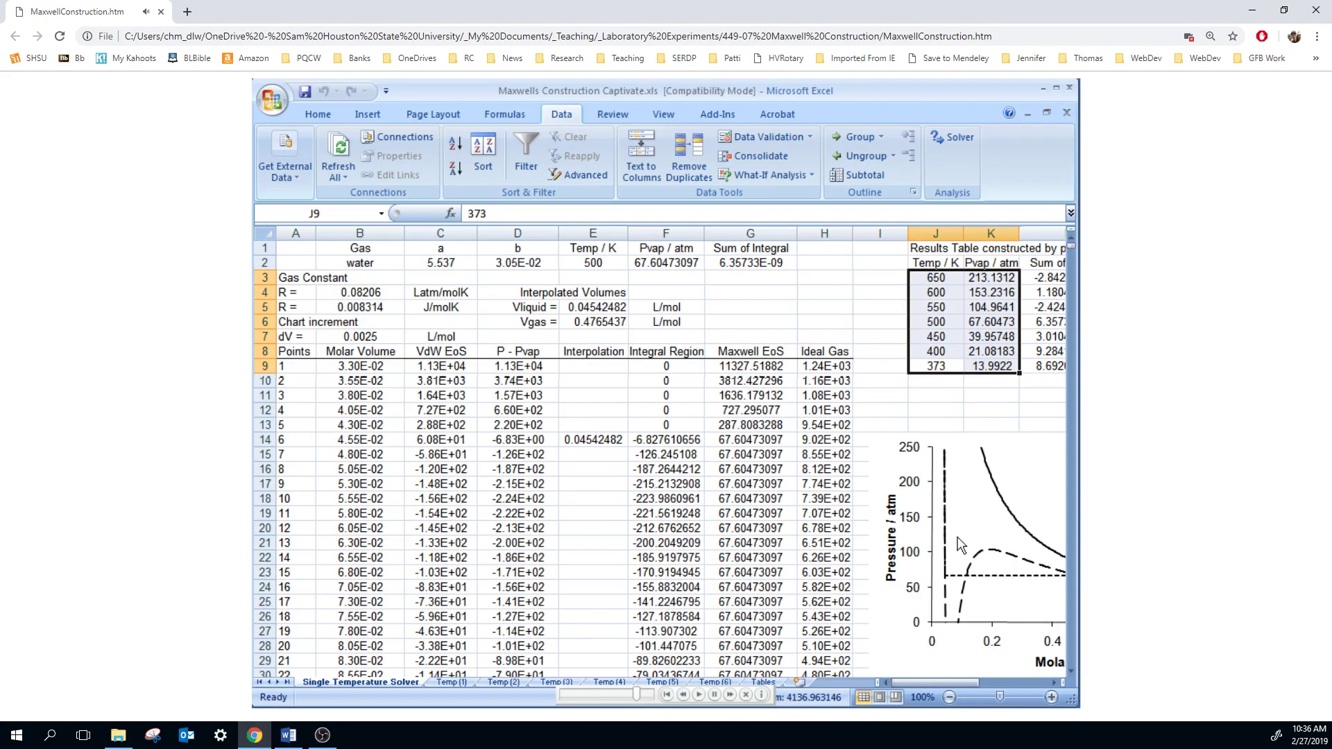
scroll(961, 544, "right", 7)
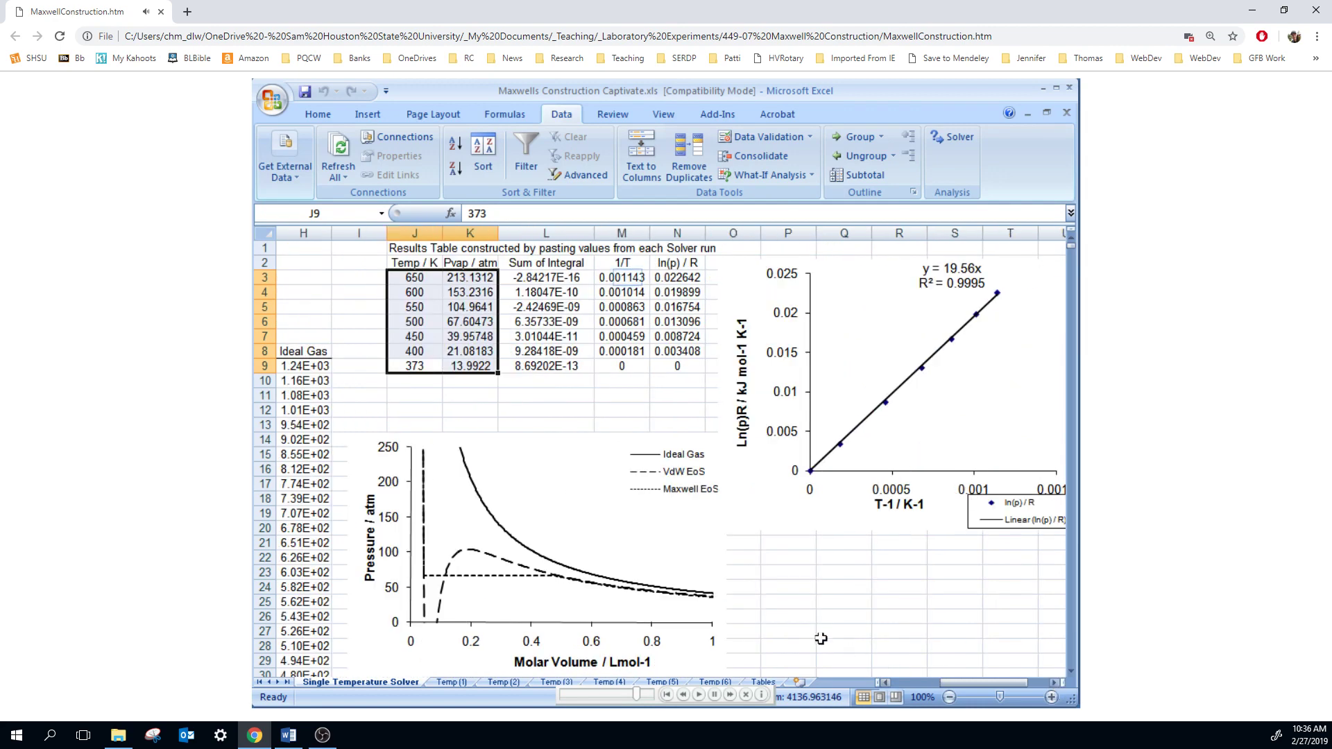
left_click(628, 277)
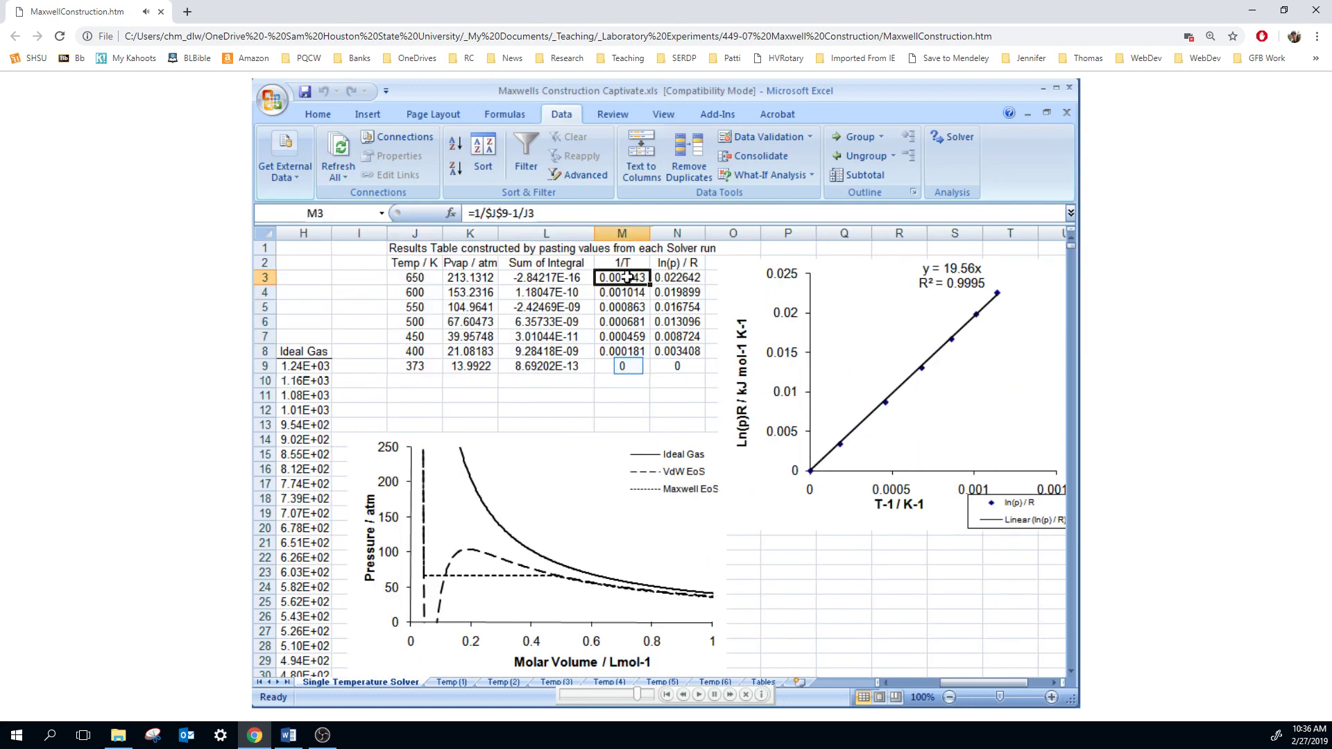
left_click(627, 365)
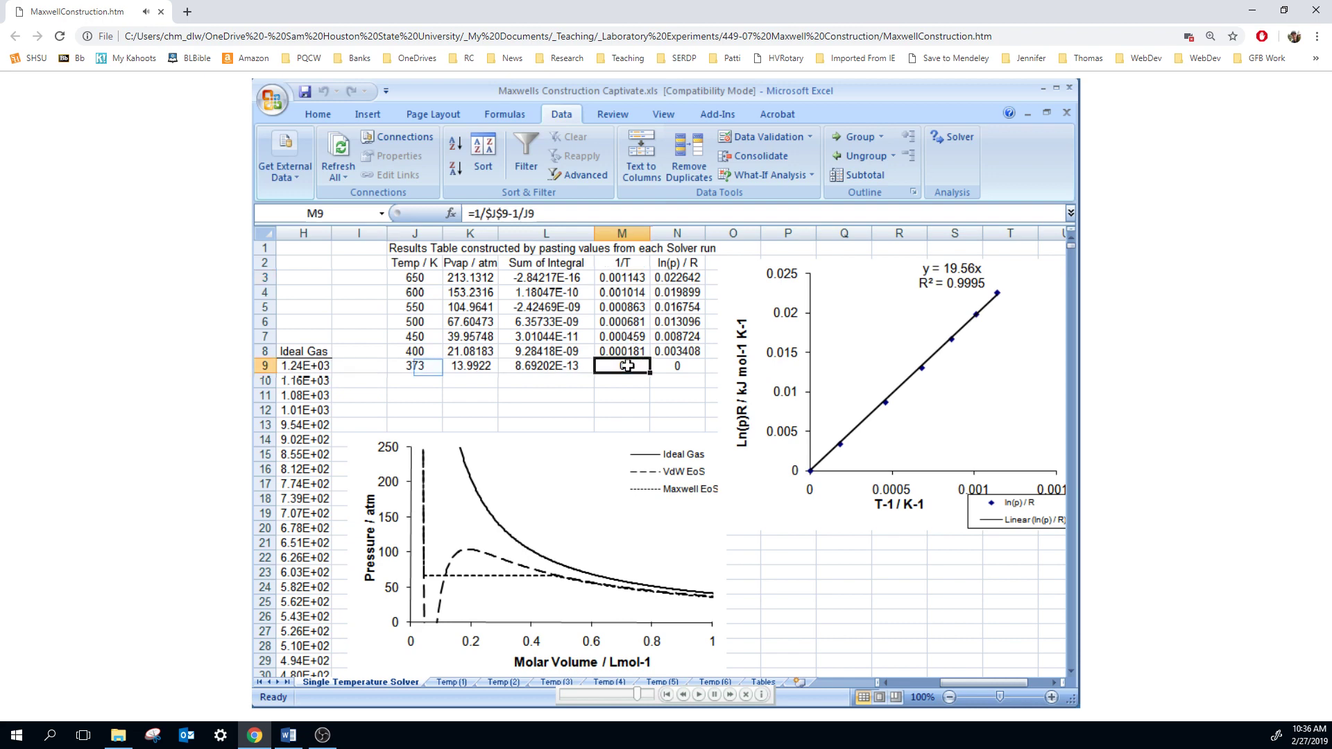
left_click(427, 365)
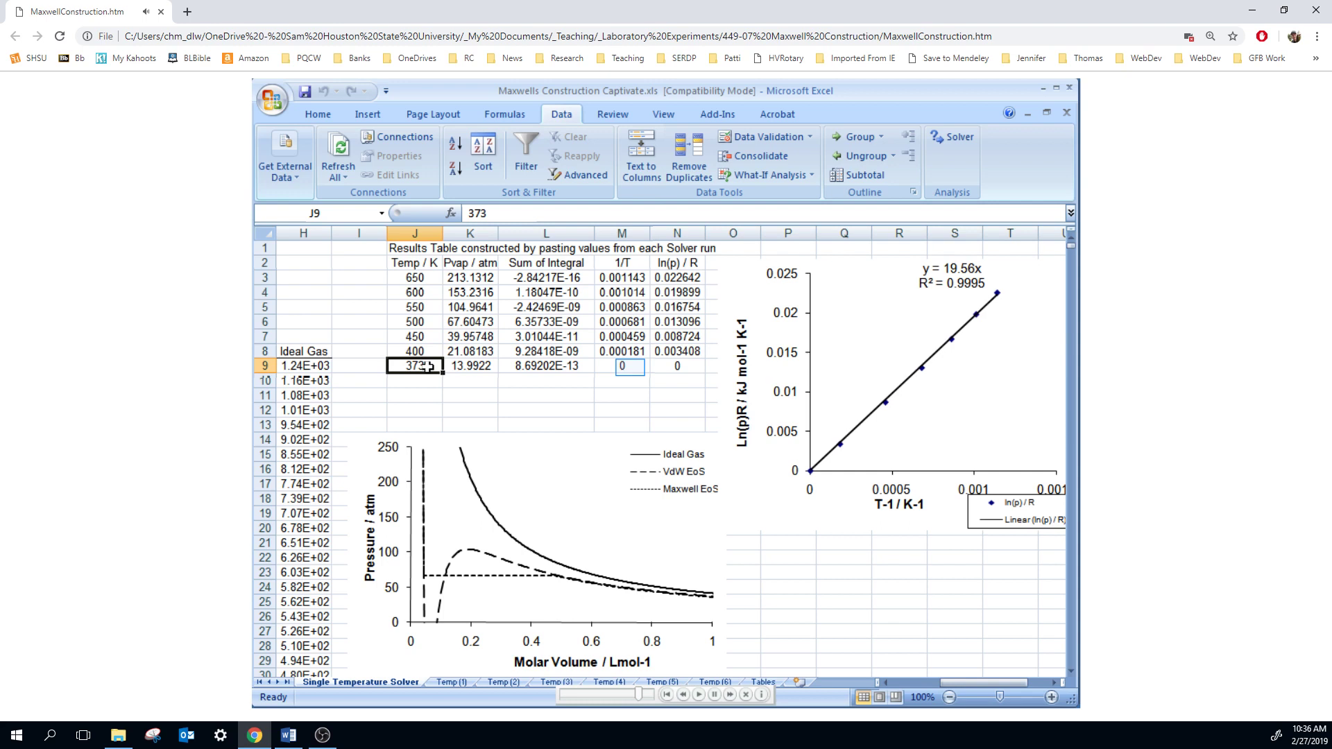
left_click(628, 367)
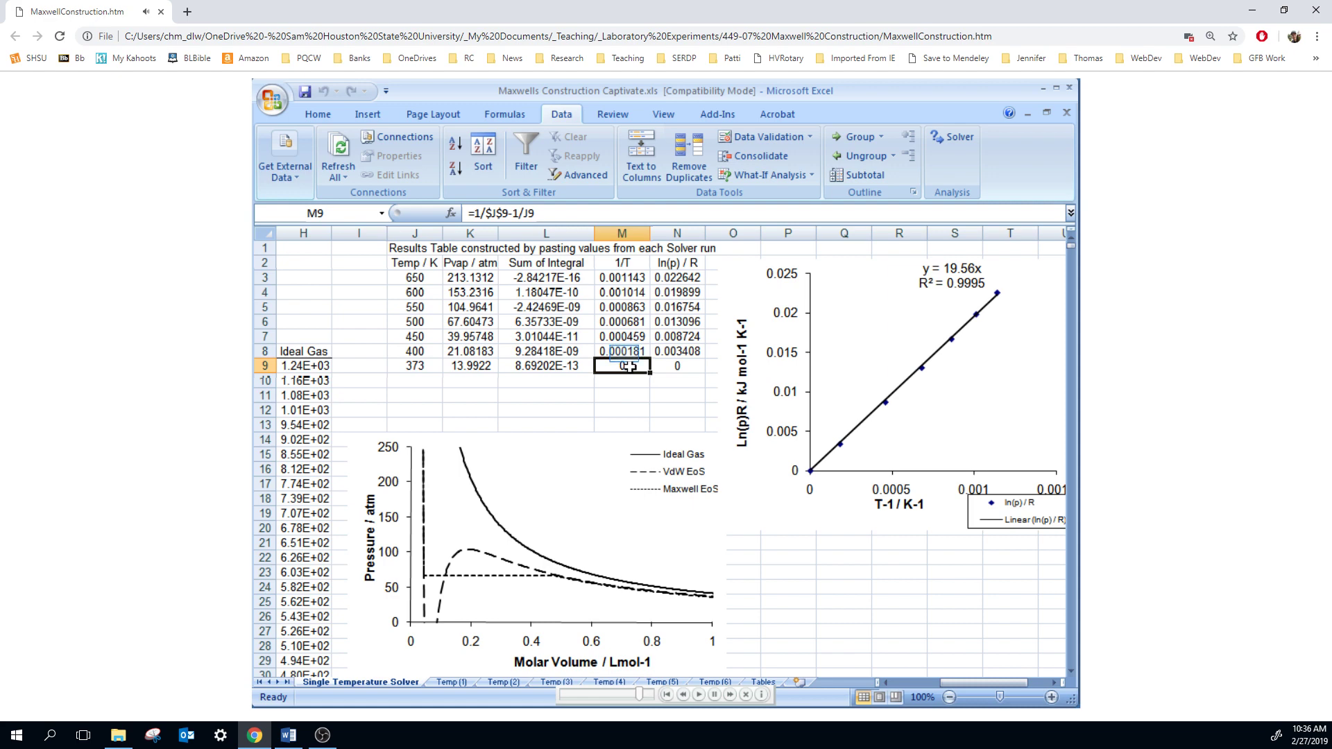
left_click(629, 352)
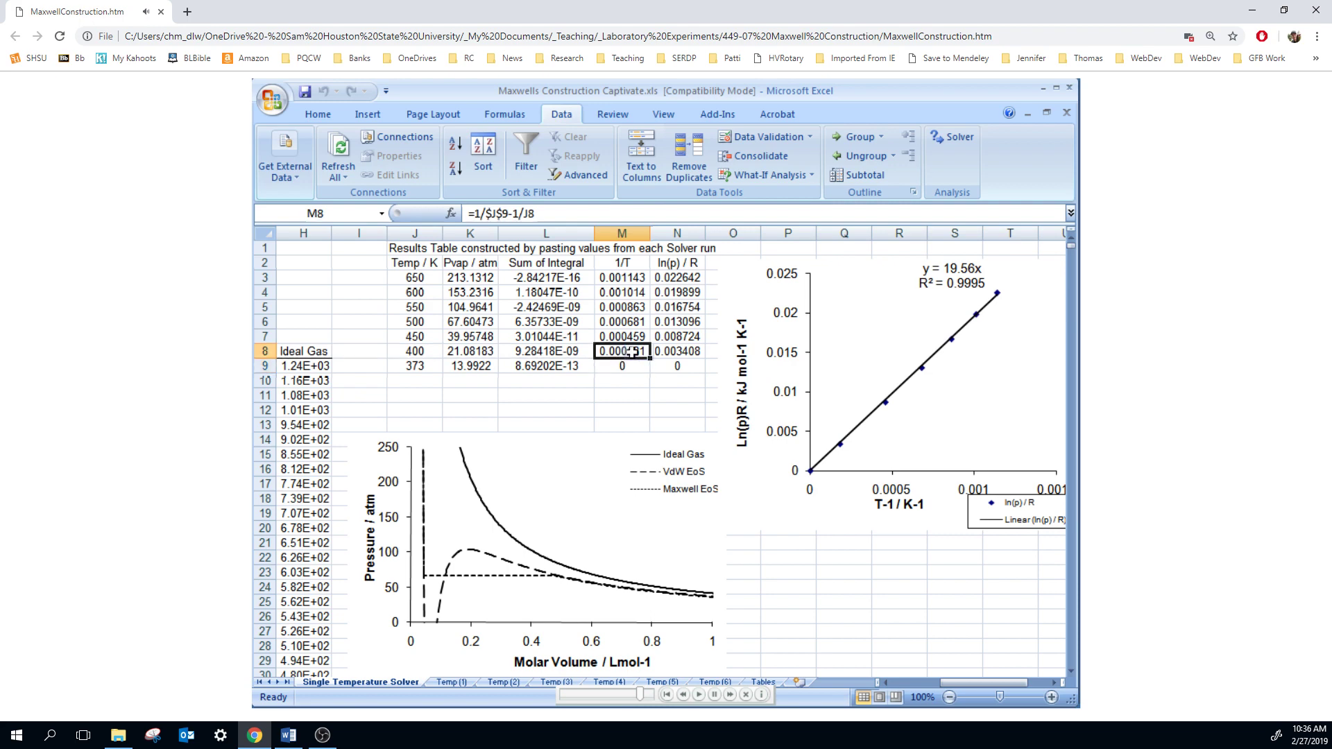
double_click(639, 355)
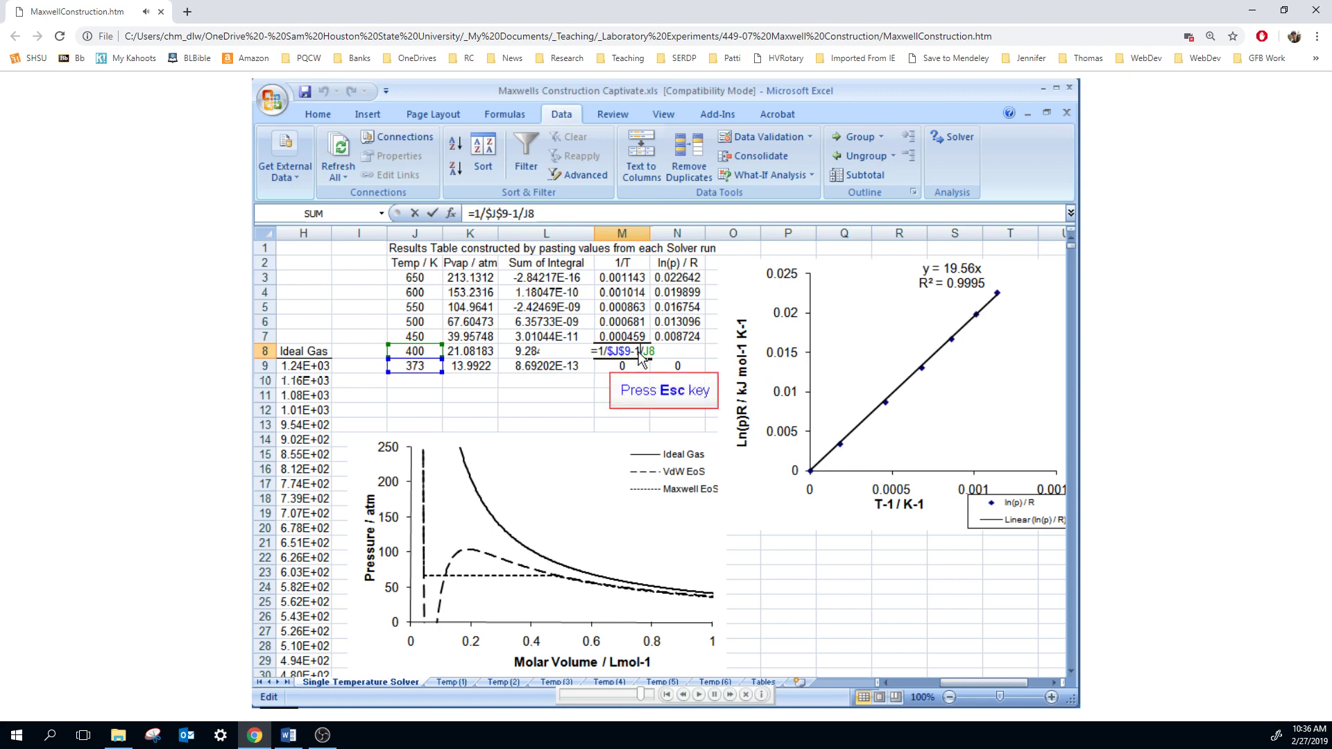
key("Escape")
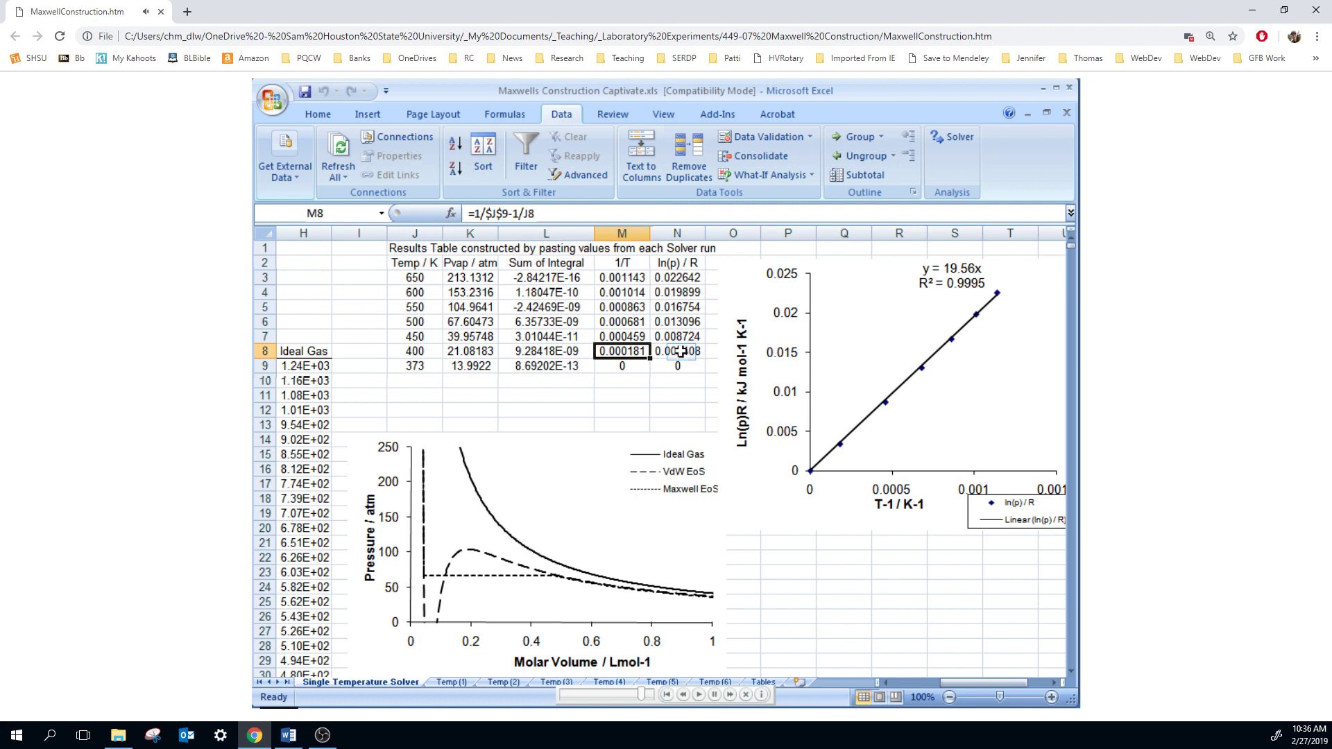
double_click(682, 353)
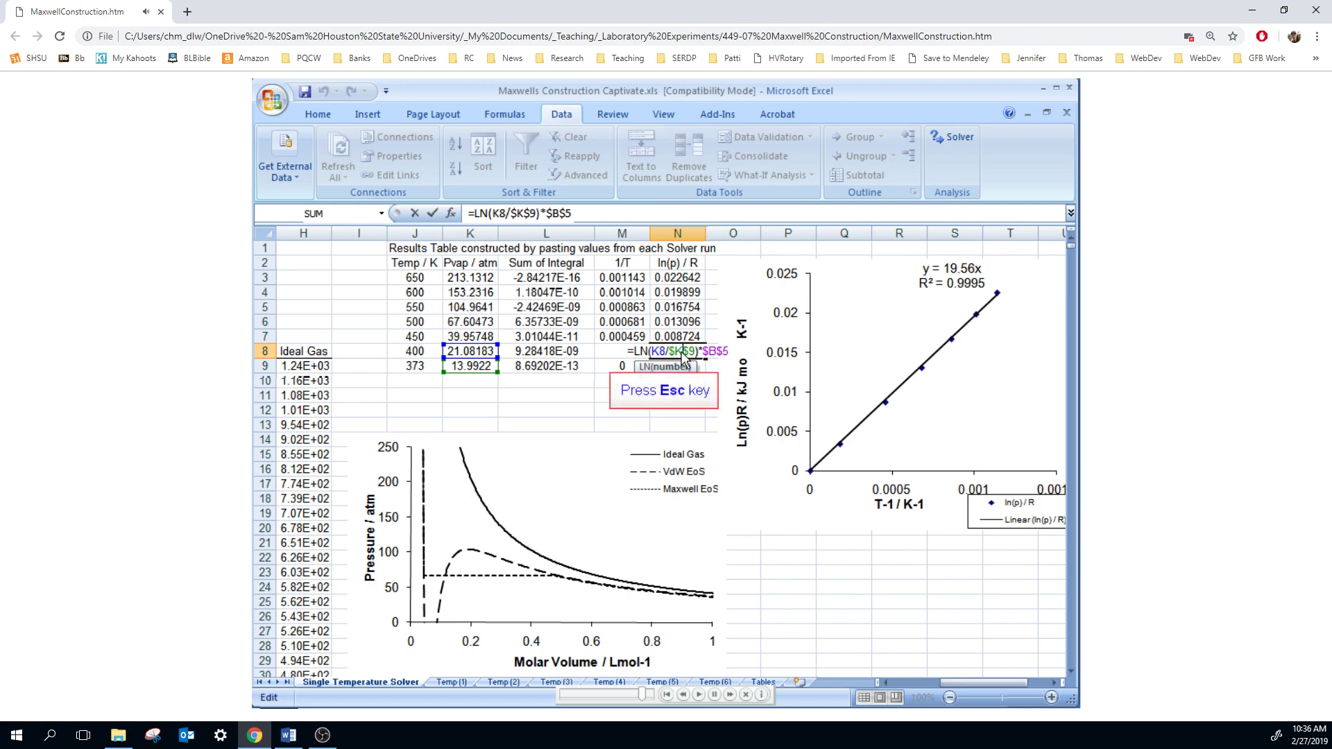
key("Escape")
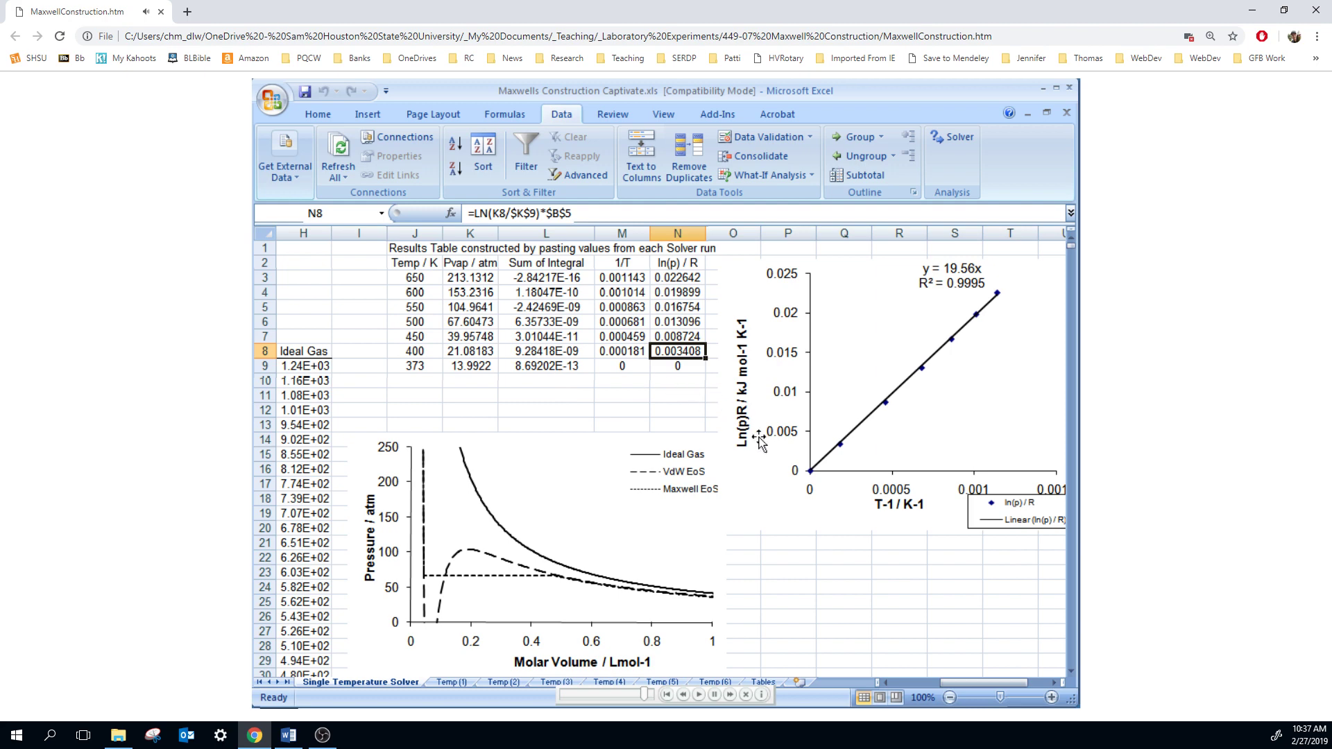
left_click(775, 499)
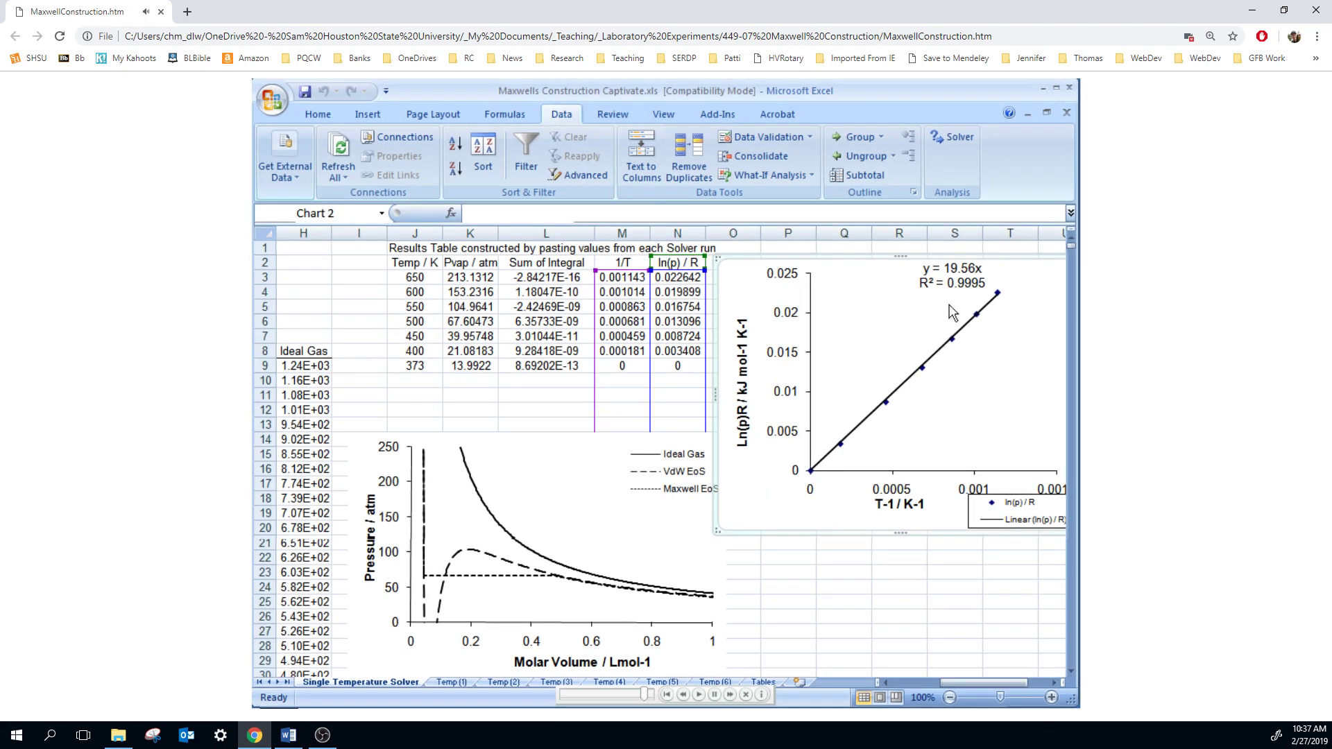